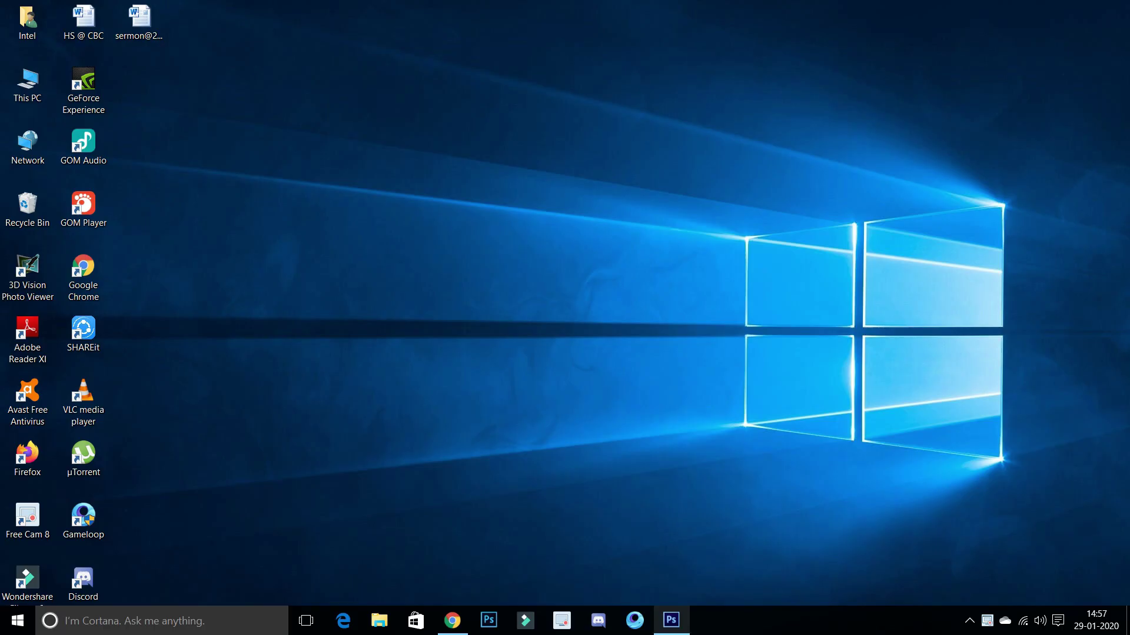
- Open eagle_flight_sky_wings_clouds_97499_1280x720.jpg, duplicate it twice, and zoom in on the upper wing
{"action": "left_click", "coordinate": [671, 620]}
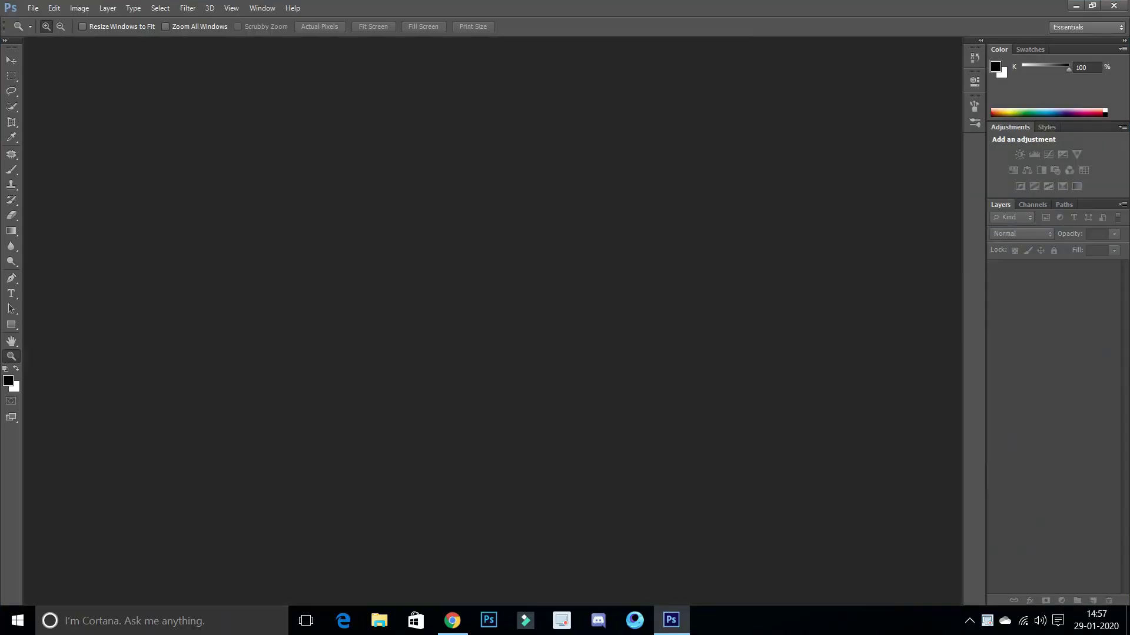
{"action": "left_click", "coordinate": [33, 8]}
{"action": "left_click", "coordinate": [42, 36]}
{"action": "double_click", "coordinate": [854, 367]}
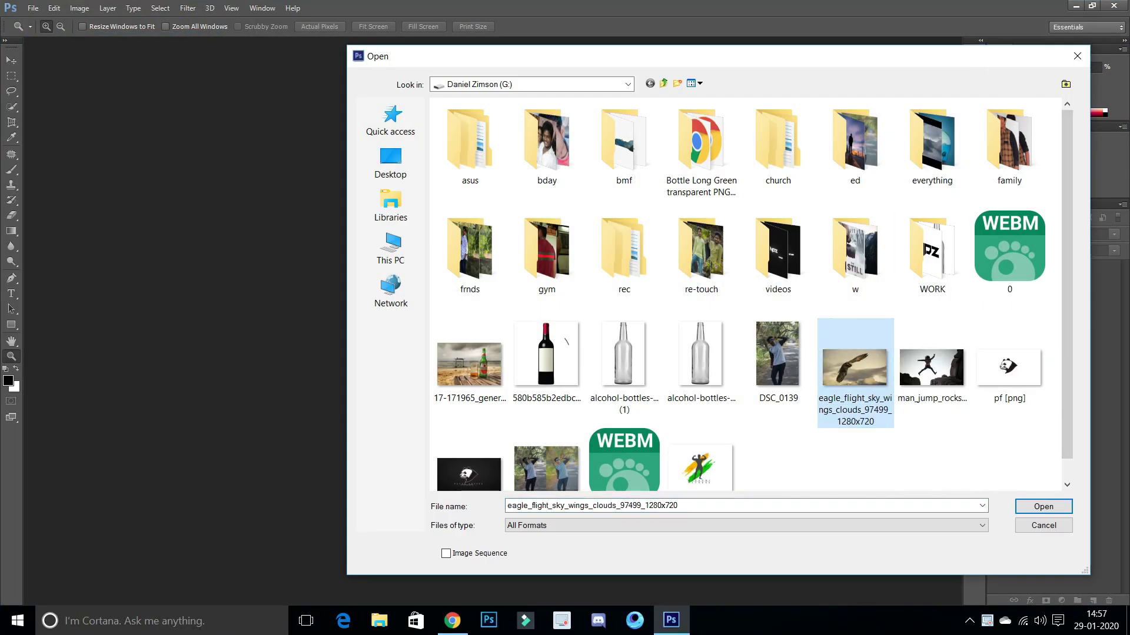
{"action": "key", "text": "ctrl+j"}
{"action": "key", "text": "ctrl+j"}
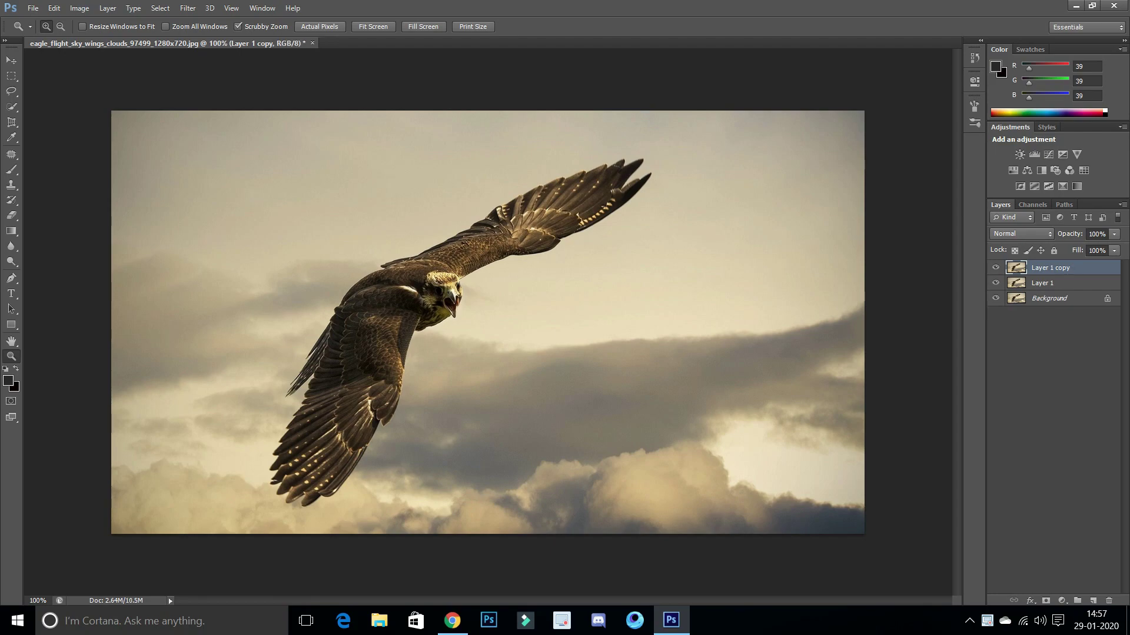
{"action": "left_click", "coordinate": [476, 197]}
- Select the eagle's wings, body and head with the Quick Selection tool
{"action": "left_click", "coordinate": [12, 154]}
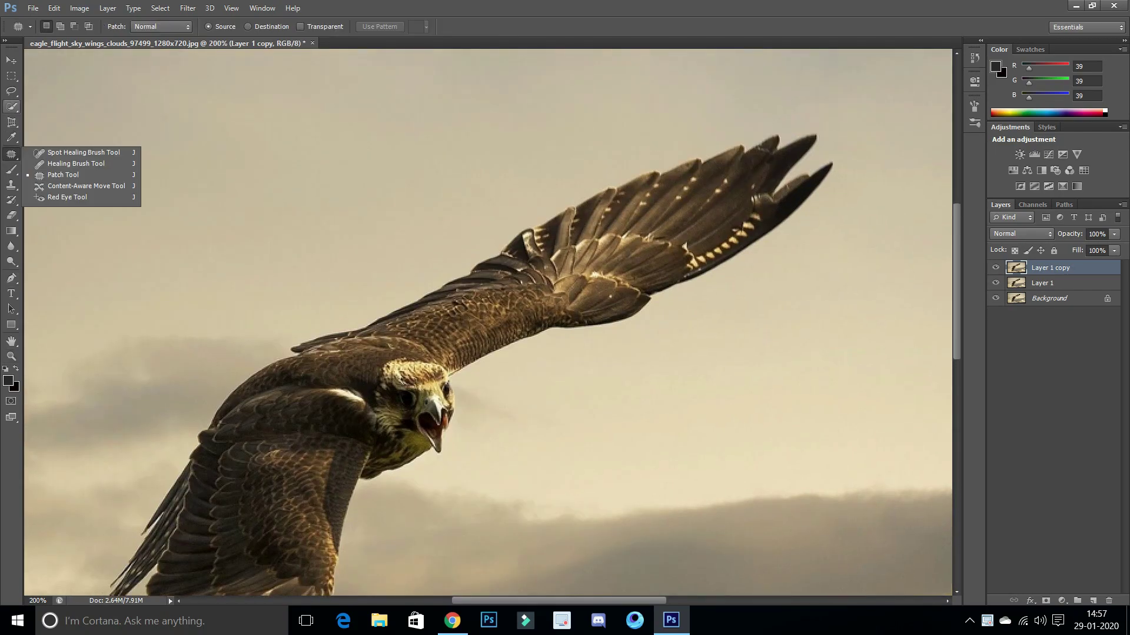
{"action": "left_click", "coordinate": [11, 106]}
{"action": "mouse_move", "coordinate": [806, 150]}
{"action": "left_mouse_down"}
{"action": "mouse_move", "coordinate": [700, 253]}
{"action": "mouse_move", "coordinate": [553, 277]}
{"action": "left_mouse_up"}
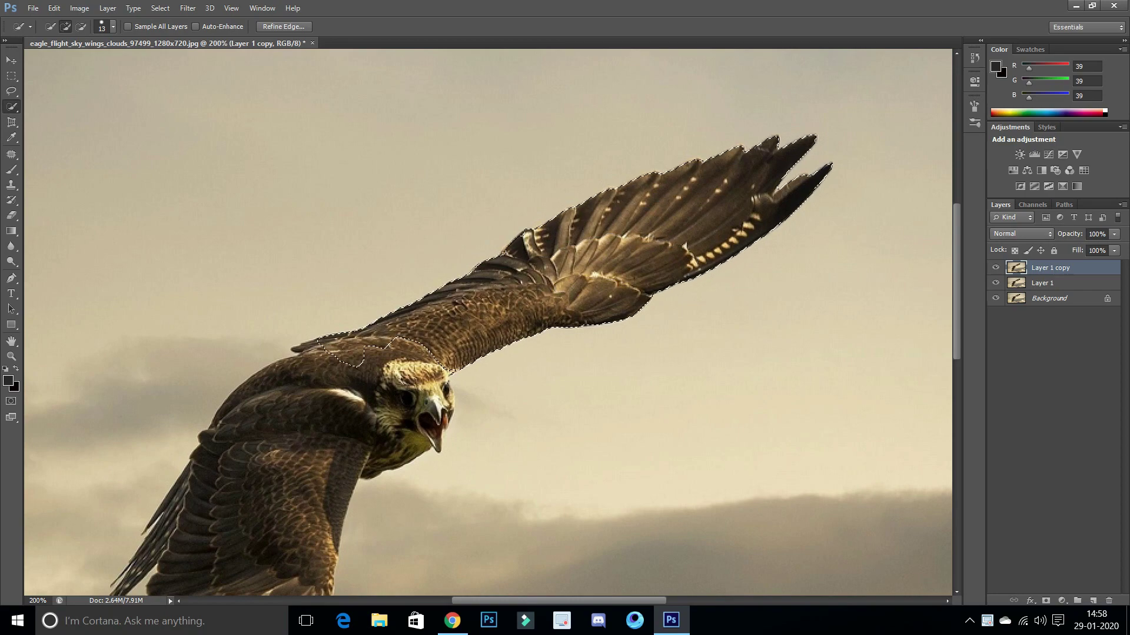
{"action": "left_click_drag", "start_coordinate": [529, 306], "coordinate": [306, 350]}
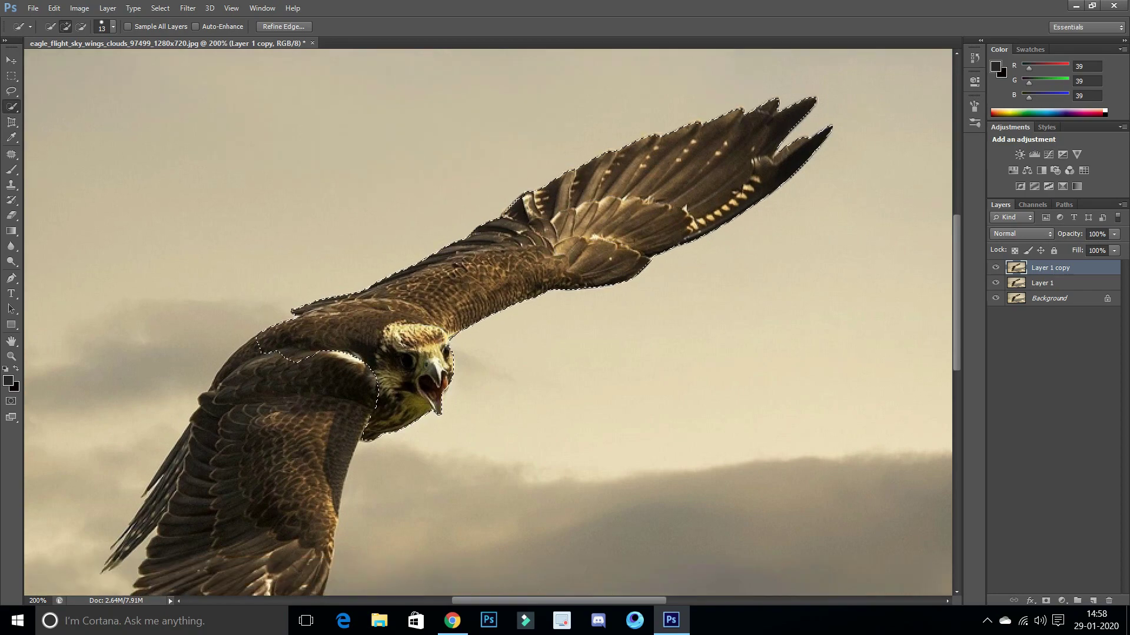
{"action": "scroll", "coordinate": [155, 360], "scroll_direction": "down", "scroll_amount": 5}
{"action": "scroll", "coordinate": [156, 360], "scroll_direction": "down", "scroll_amount": 3}
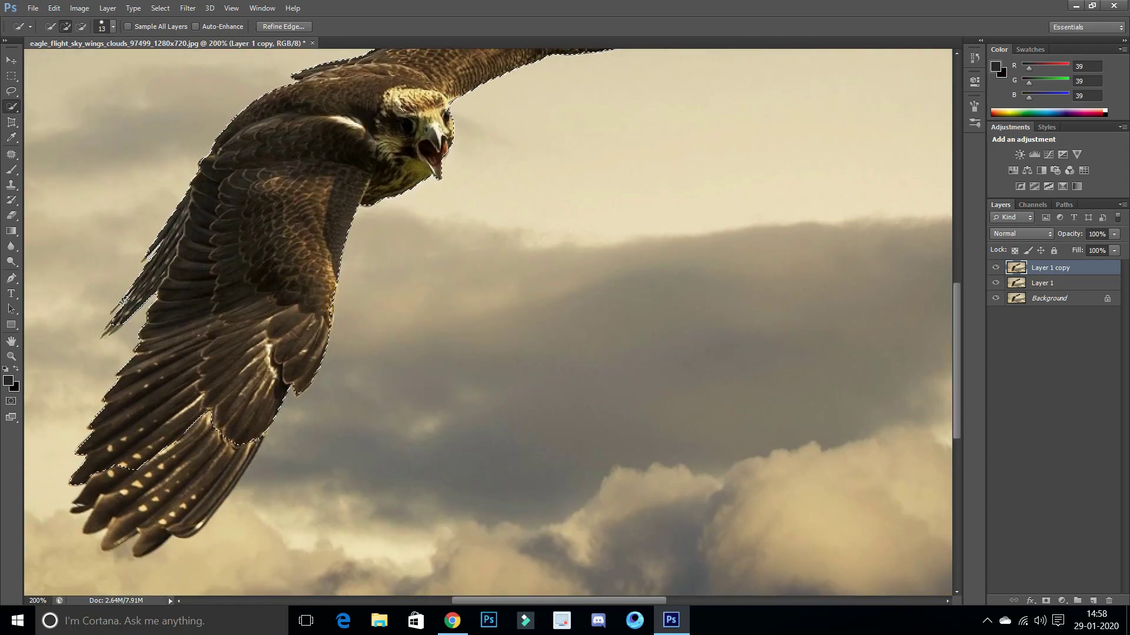
{"action": "left_click", "coordinate": [123, 319]}
{"action": "scroll", "coordinate": [124, 320], "scroll_direction": "up", "scroll_amount": 2}
- Refine the eagle selection's edge along the lower wing with Refine Edge
{"action": "right_click", "coordinate": [121, 95]}
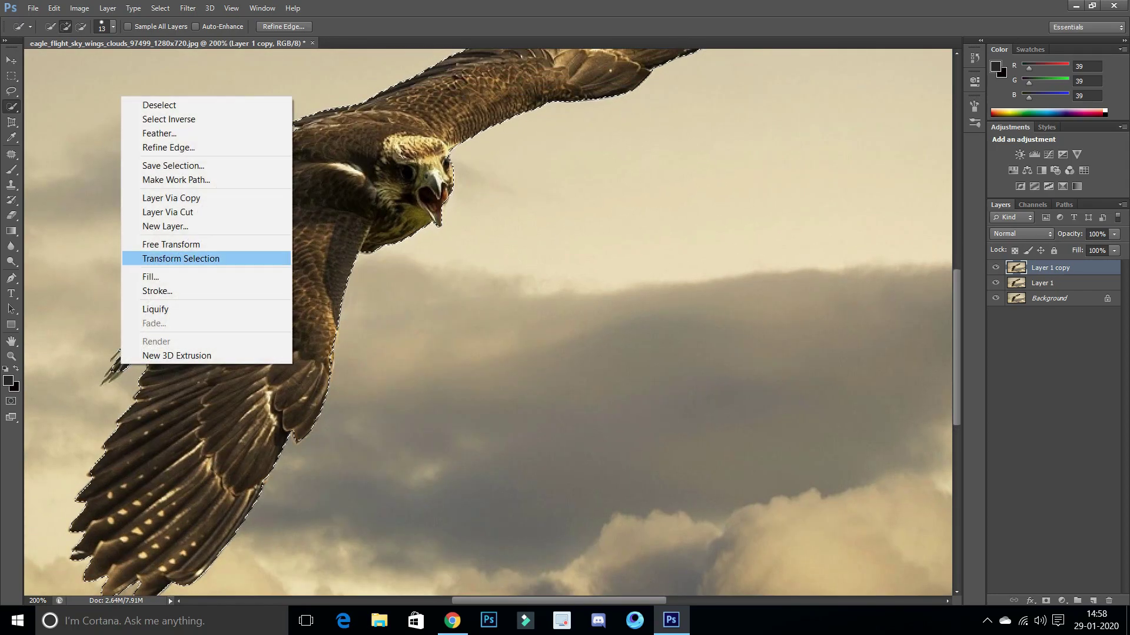
{"action": "left_click", "coordinate": [171, 147]}
{"action": "left_click_drag", "start_coordinate": [177, 235], "coordinate": [109, 356]}
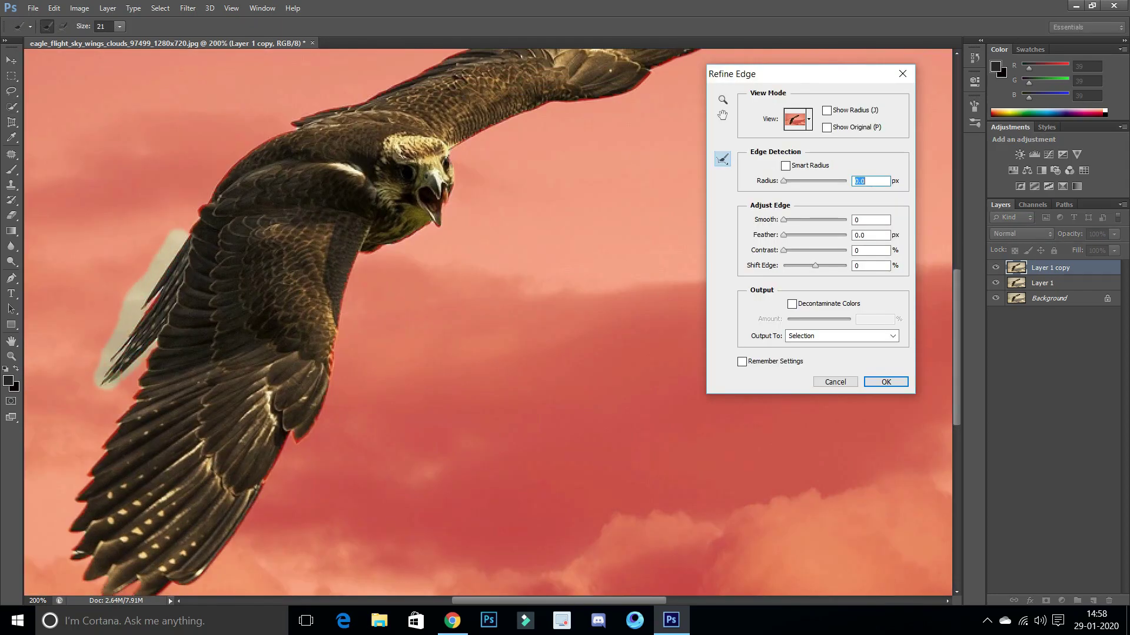
{"action": "left_click", "coordinate": [886, 382]}
{"action": "scroll", "coordinate": [886, 382], "scroll_direction": "up", "scroll_amount": 1}
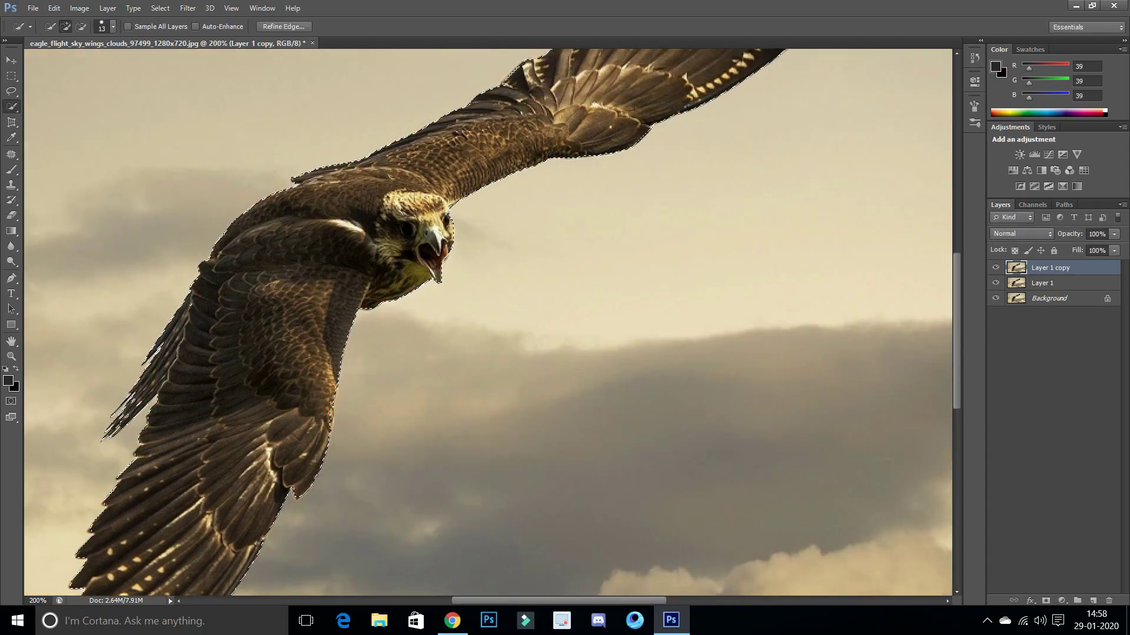
{"action": "scroll", "coordinate": [885, 381], "scroll_direction": "up", "scroll_amount": 3}
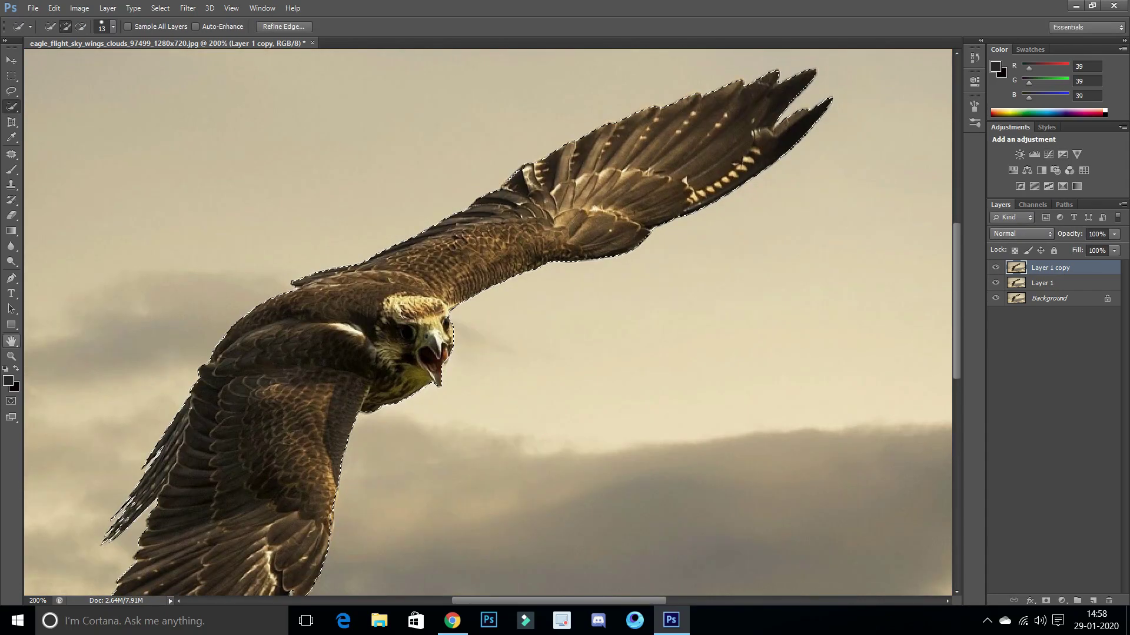
- Fit the image on screen, mask the top layer to the eagle, and apply the mask
{"action": "key", "text": "z"}
{"action": "right_click", "coordinate": [444, 320]}
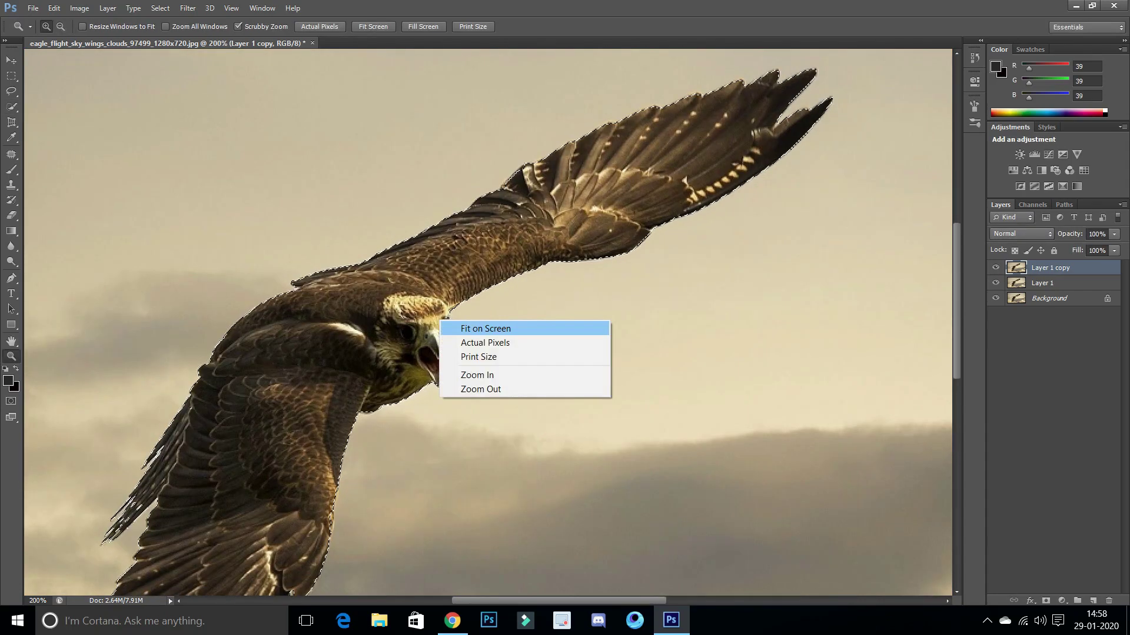
{"action": "left_click", "coordinate": [479, 373]}
{"action": "left_click", "coordinate": [1045, 600]}
{"action": "key", "text": "ctrl+0"}
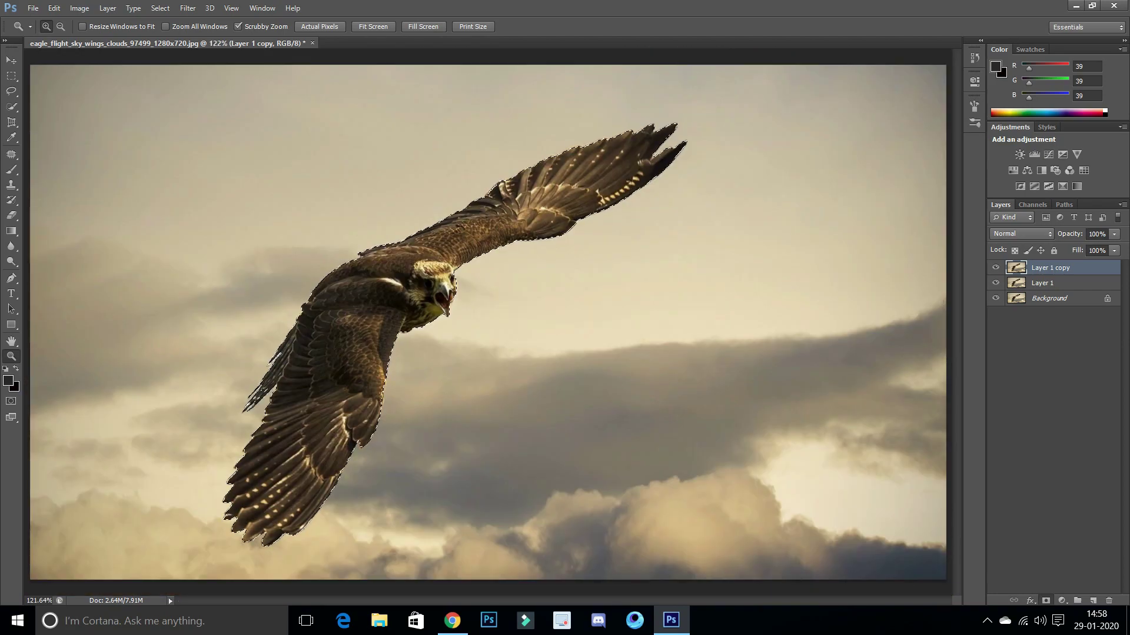
{"action": "right_click", "coordinate": [1044, 268]}
{"action": "left_click", "coordinate": [1014, 307]}
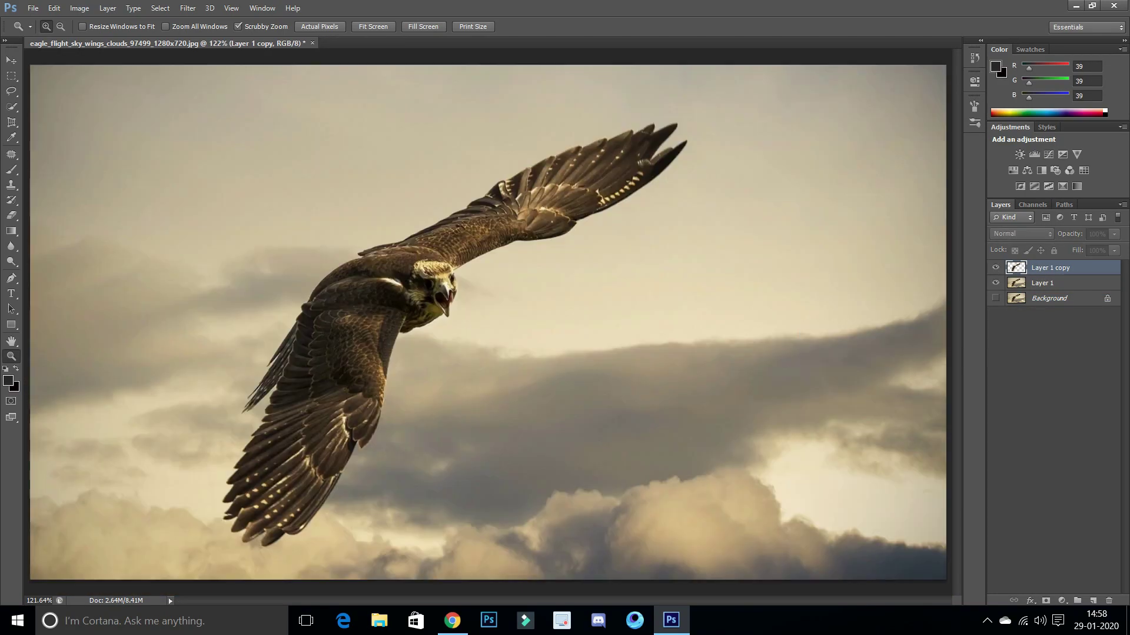
- Content-Aware Fill the eagle's outline on Layer 1 to replace it with sky
{"action": "left_click", "coordinate": [1016, 268], "text": "ctrl"}
{"action": "left_click", "coordinate": [1042, 283]}
{"action": "left_click", "coordinate": [53, 8]}
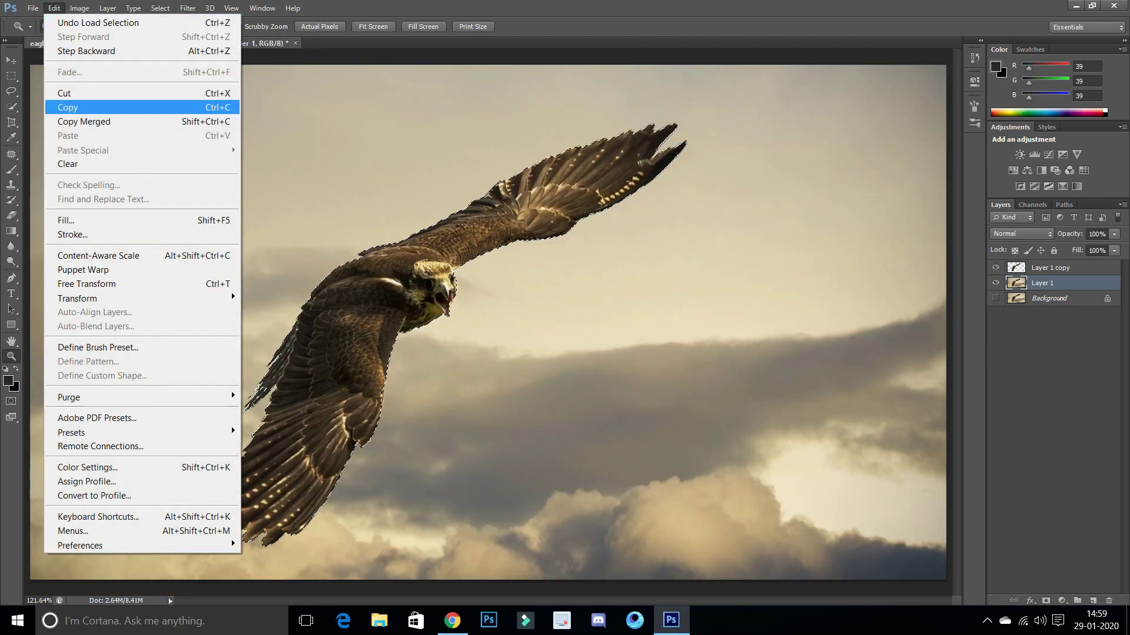
{"action": "left_click", "coordinate": [68, 217]}
{"action": "key", "text": "Return"}
{"action": "key", "text": "z"}
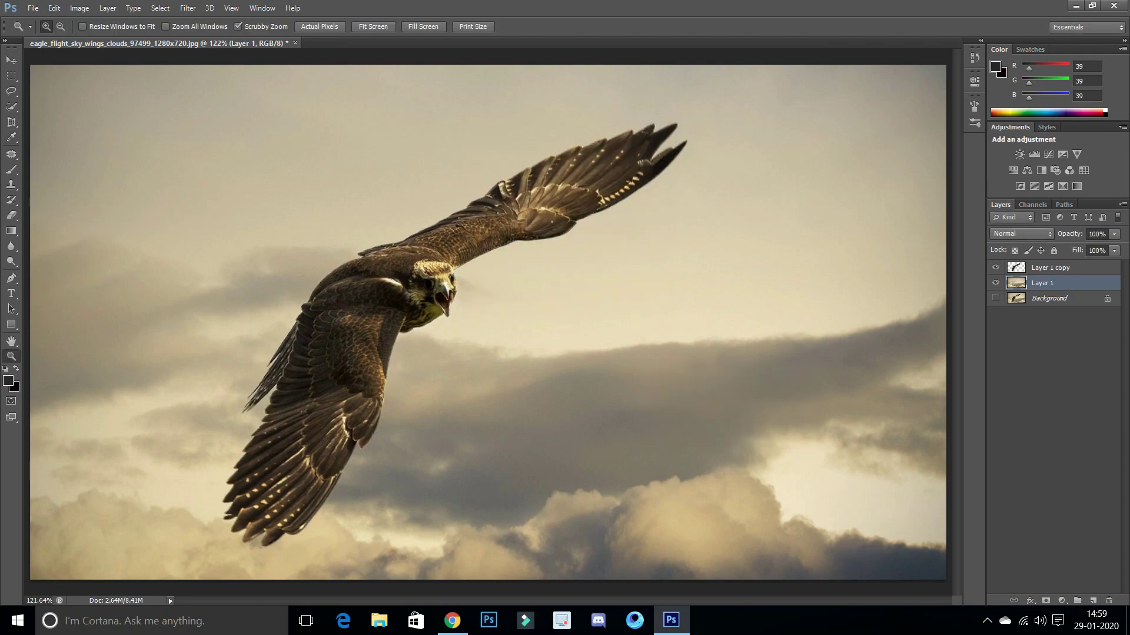
- Hide the eagle cutout and patch the leftover upper wing on Layer 1 with clean sky
{"action": "left_click", "coordinate": [1050, 268]}
{"action": "left_click", "coordinate": [995, 268]}
{"action": "key", "text": "j"}
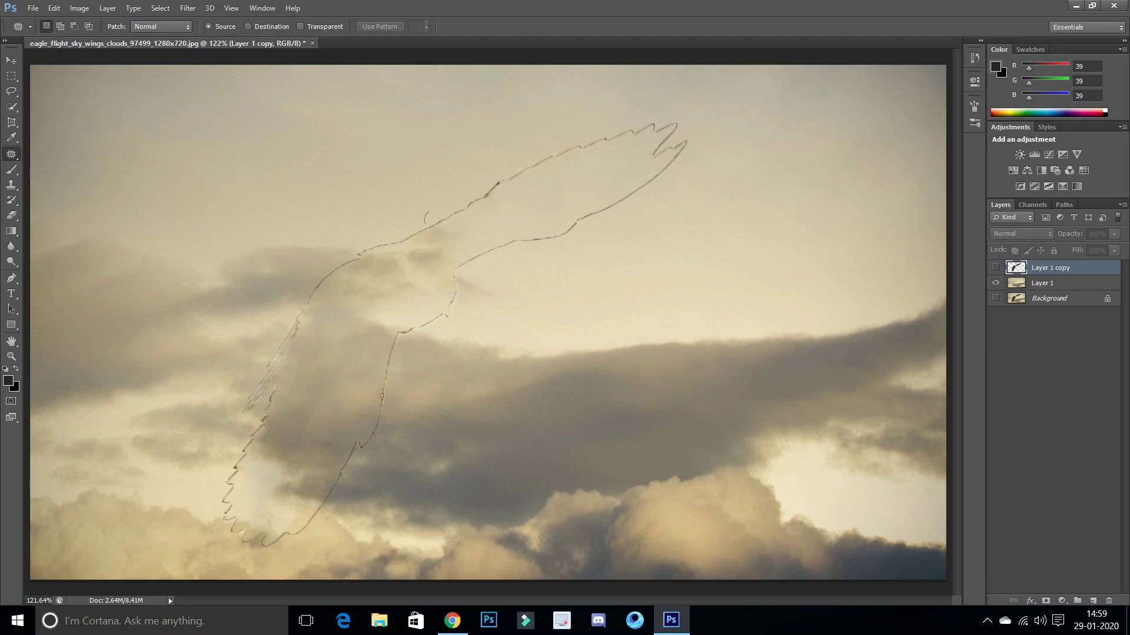
{"action": "left_click_drag", "start_coordinate": [685, 123], "coordinate": [676, 125]}
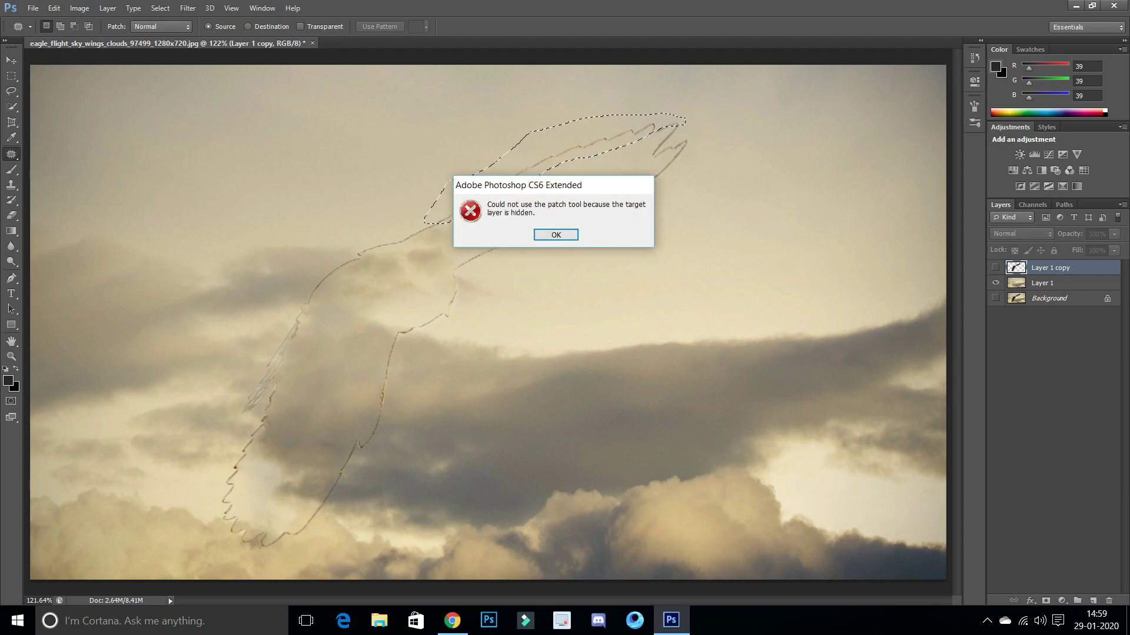
{"action": "key", "text": "Return"}
{"action": "left_click", "coordinate": [1042, 283]}
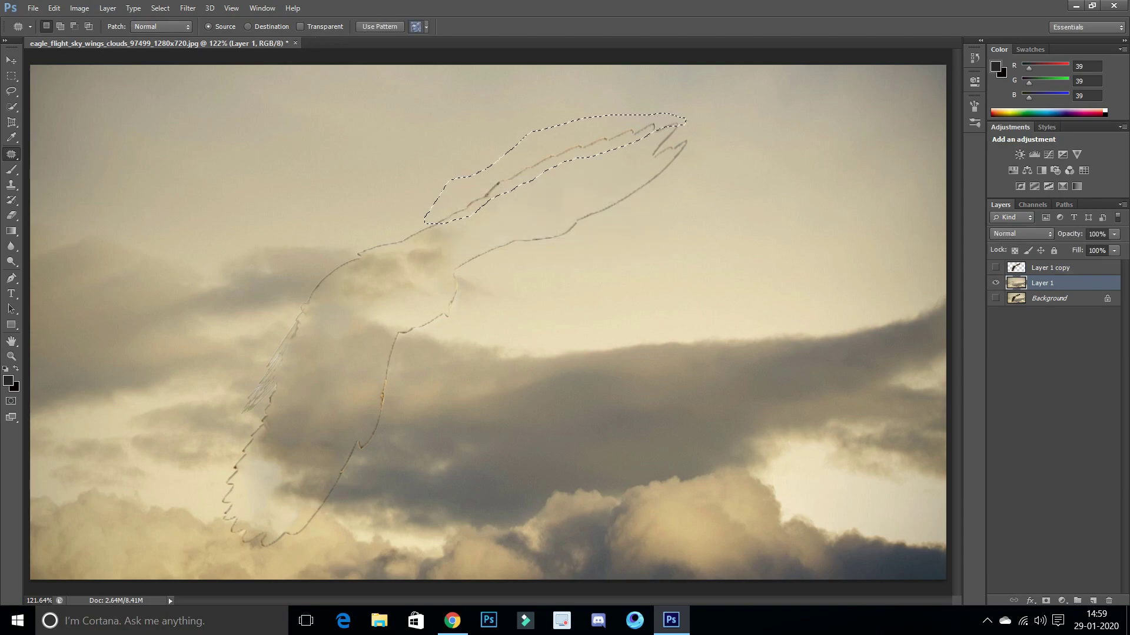
{"action": "left_click_drag", "start_coordinate": [559, 164], "coordinate": [795, 165]}
{"action": "left_click_drag", "start_coordinate": [679, 221], "coordinate": [676, 147]}
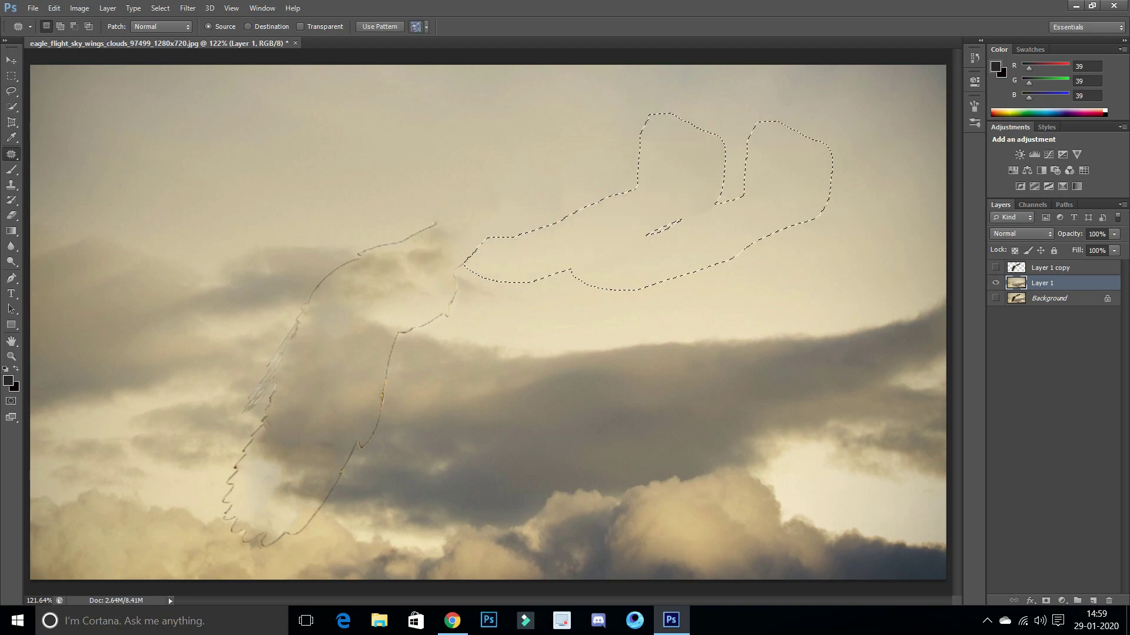
{"action": "left_click_drag", "start_coordinate": [589, 247], "coordinate": [736, 247]}
- Patch away the inner wing, neck and lower wing remnants, then show the eagle cutout again
{"action": "left_click_drag", "start_coordinate": [435, 215], "coordinate": [433, 221]}
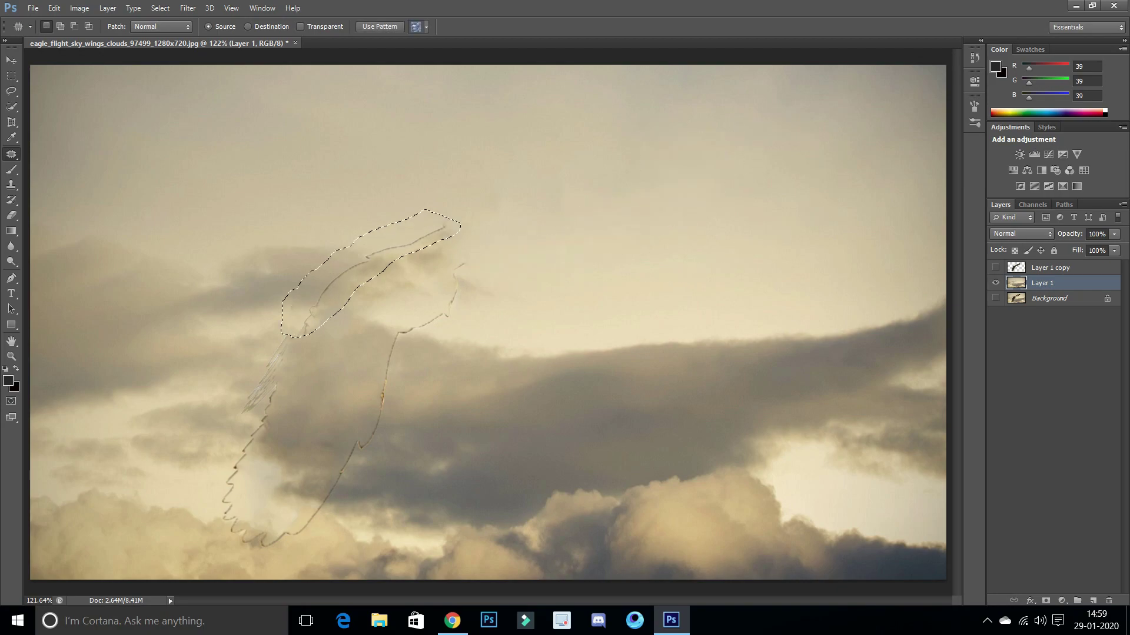
{"action": "left_click_drag", "start_coordinate": [353, 277], "coordinate": [372, 294]}
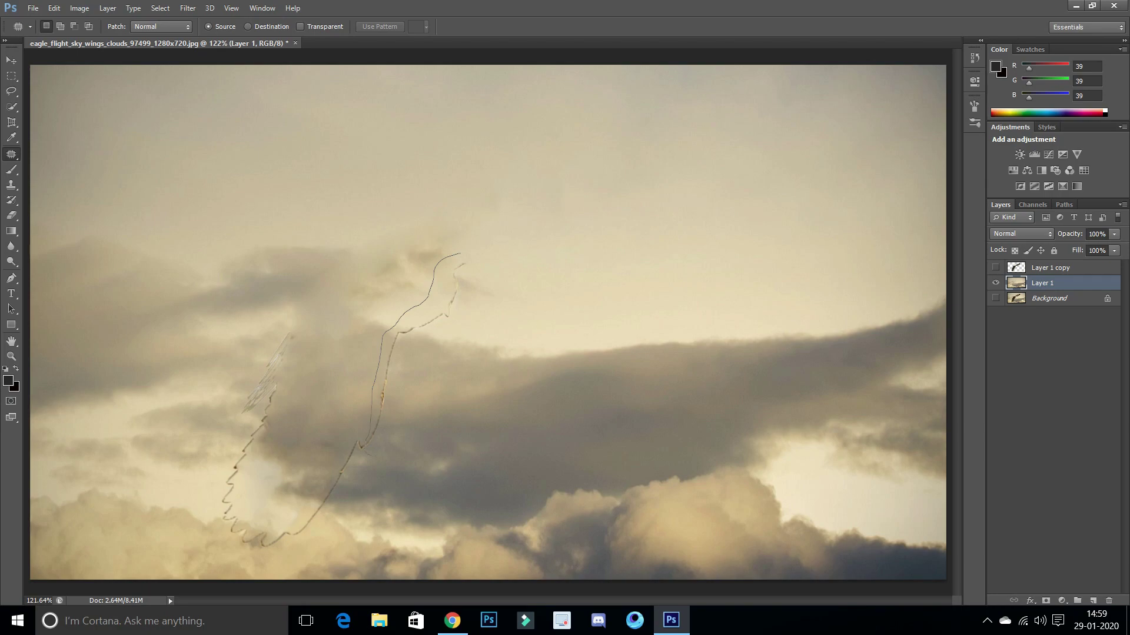
{"action": "left_click_drag", "start_coordinate": [360, 446], "coordinate": [459, 254]}
{"action": "left_click_drag", "start_coordinate": [412, 353], "coordinate": [547, 282]}
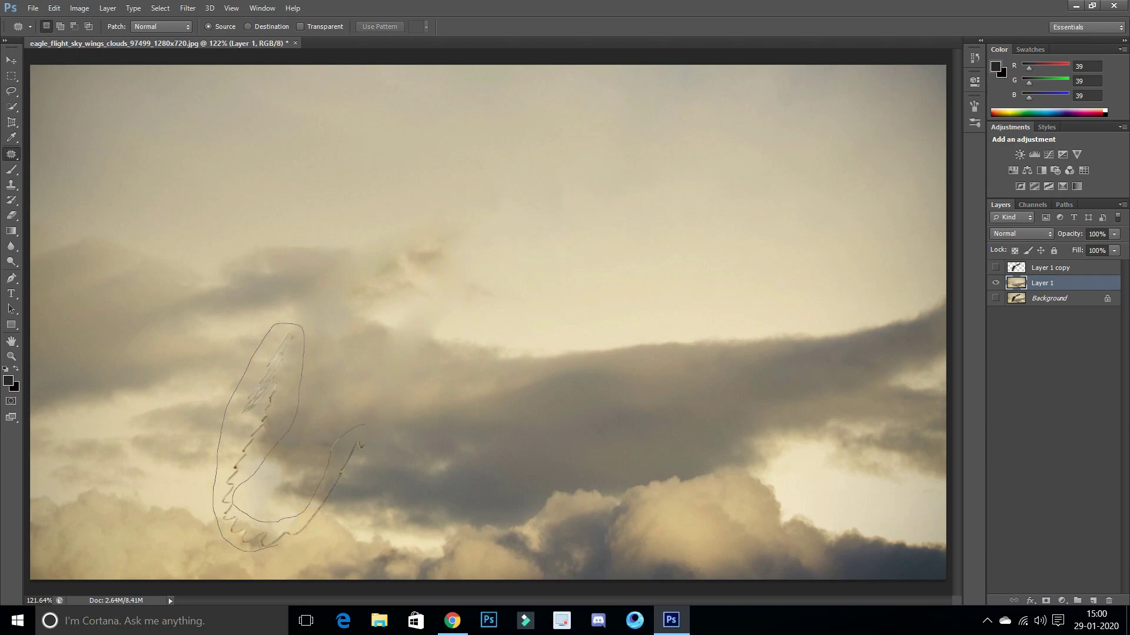
{"action": "left_click_drag", "start_coordinate": [363, 425], "coordinate": [360, 429]}
{"action": "left_click_drag", "start_coordinate": [282, 471], "coordinate": [618, 236]}
{"action": "key", "text": "ctrl+d"}
{"action": "key", "text": "z"}
{"action": "right_click", "coordinate": [302, 382]}
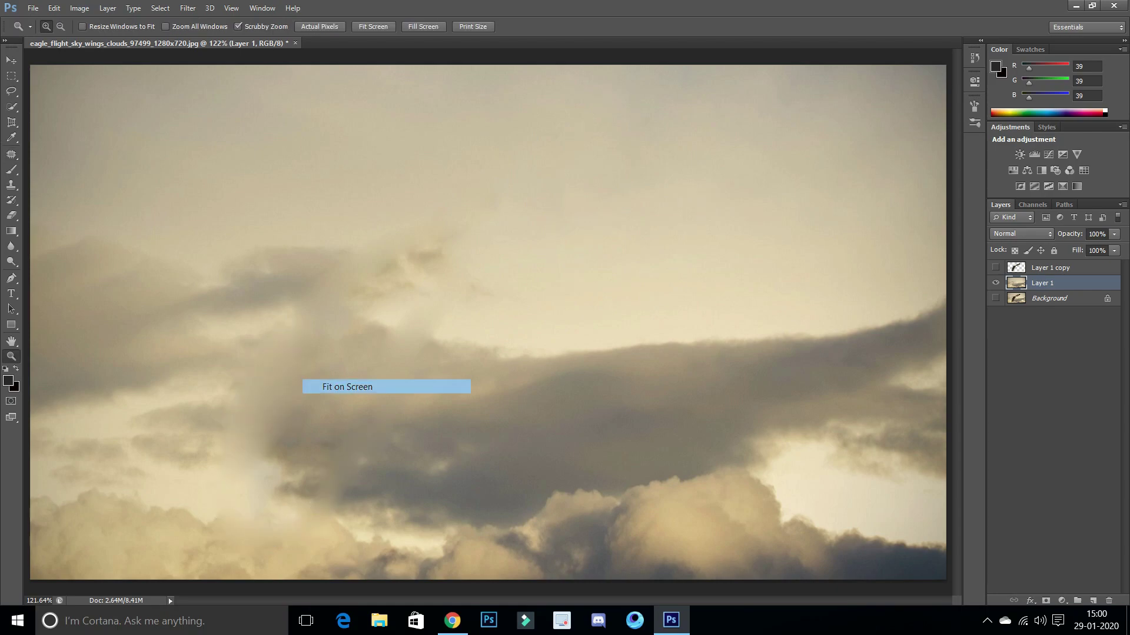
{"action": "left_click", "coordinate": [995, 268]}
{"action": "left_click", "coordinate": [1050, 267]}
- Duplicate the eagle cutout layer, hide the copy, and keep the original active
{"action": "key", "text": "ctrl+j"}
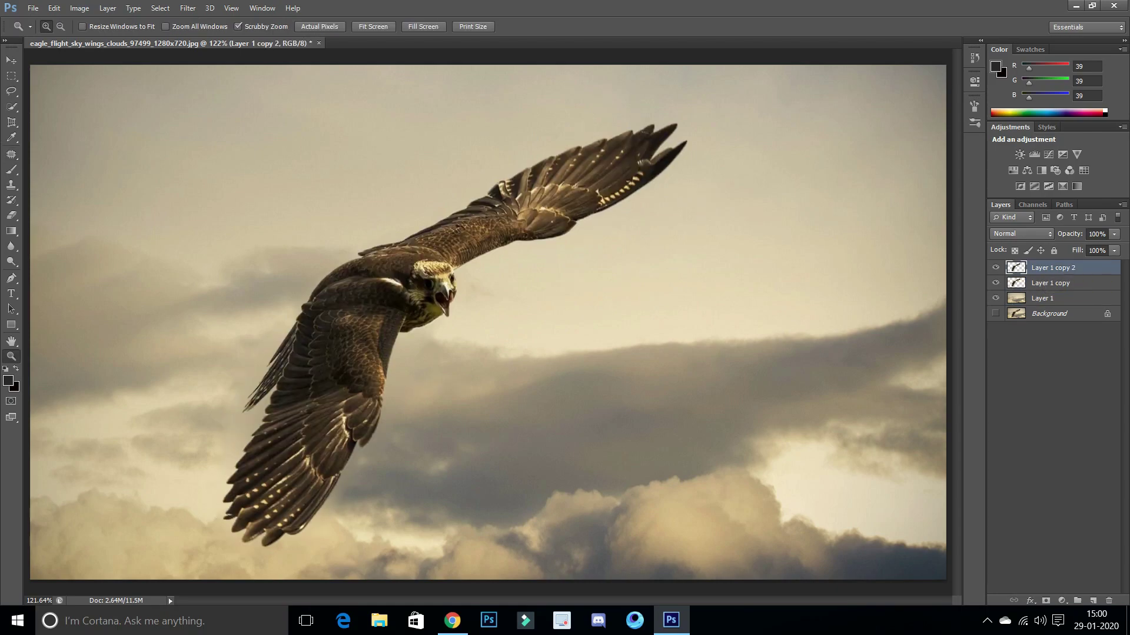
{"action": "left_click", "coordinate": [995, 267]}
{"action": "left_click", "coordinate": [1050, 283]}
- Liquify the eagle's shoulder, back and right wing base into streaks toward the upper left
{"action": "left_click", "coordinate": [188, 7]}
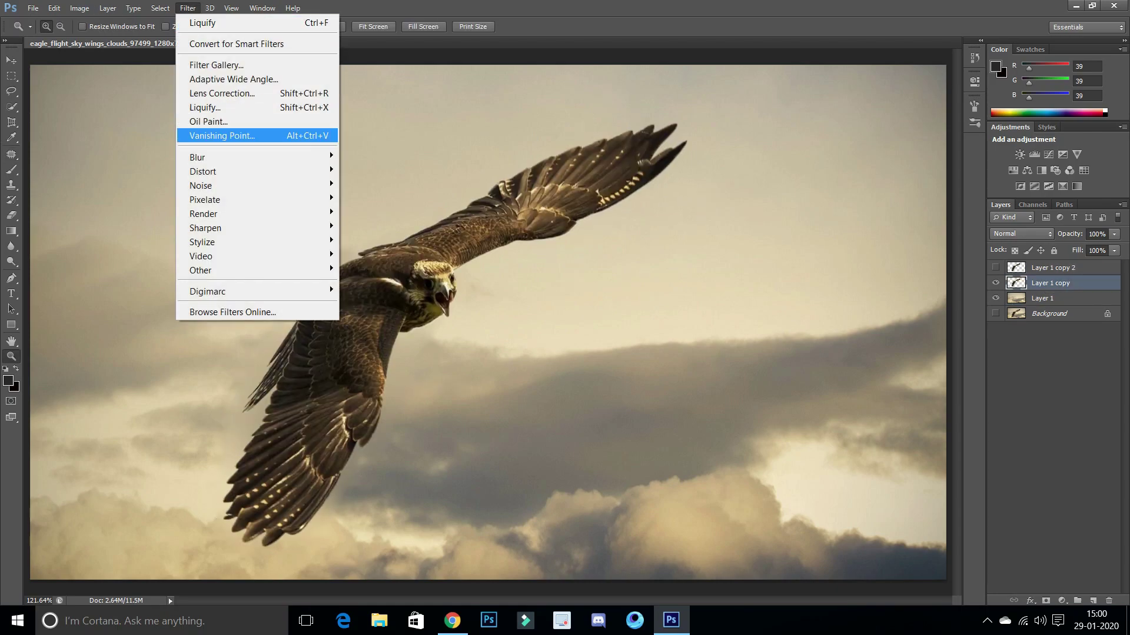
{"action": "left_click", "coordinate": [200, 106]}
{"action": "mouse_move", "coordinate": [363, 255]}
{"action": "left_mouse_down"}
{"action": "mouse_move", "coordinate": [373, 234]}
{"action": "mouse_move", "coordinate": [297, 171]}
{"action": "left_mouse_up"}
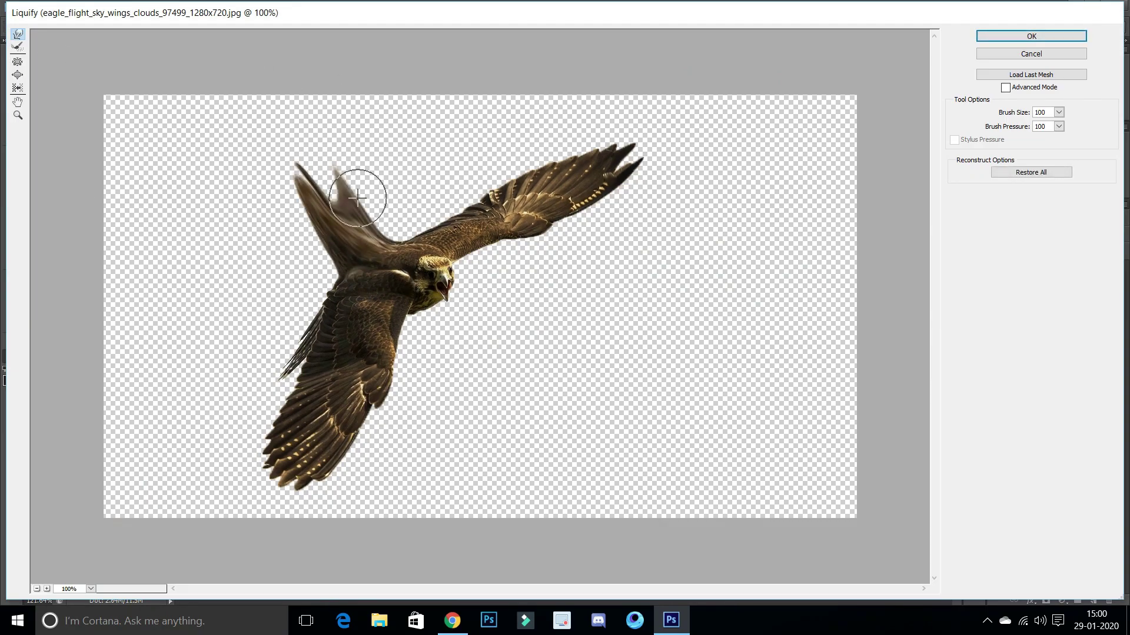
{"action": "left_click_drag", "start_coordinate": [357, 188], "coordinate": [306, 135]}
{"action": "mouse_move", "coordinate": [401, 196]}
{"action": "left_mouse_down"}
{"action": "mouse_move", "coordinate": [386, 173]}
{"action": "mouse_move", "coordinate": [359, 200]}
{"action": "mouse_move", "coordinate": [439, 197]}
{"action": "mouse_move", "coordinate": [416, 171]}
{"action": "mouse_move", "coordinate": [403, 189]}
{"action": "mouse_move", "coordinate": [291, 110]}
{"action": "left_mouse_up"}
{"action": "mouse_move", "coordinate": [459, 203]}
{"action": "left_mouse_down"}
{"action": "mouse_move", "coordinate": [492, 184]}
{"action": "mouse_move", "coordinate": [404, 116]}
{"action": "mouse_move", "coordinate": [420, 169]}
{"action": "mouse_move", "coordinate": [512, 158]}
{"action": "mouse_move", "coordinate": [504, 132]}
{"action": "mouse_move", "coordinate": [461, 126]}
{"action": "mouse_move", "coordinate": [517, 138]}
{"action": "mouse_move", "coordinate": [506, 164]}
{"action": "mouse_move", "coordinate": [412, 157]}
{"action": "mouse_move", "coordinate": [324, 103]}
{"action": "mouse_move", "coordinate": [292, 112]}
{"action": "mouse_move", "coordinate": [351, 274]}
{"action": "mouse_move", "coordinate": [310, 300]}
{"action": "mouse_move", "coordinate": [300, 373]}
{"action": "mouse_move", "coordinate": [315, 298]}
{"action": "mouse_move", "coordinate": [310, 196]}
{"action": "mouse_move", "coordinate": [299, 367]}
{"action": "mouse_move", "coordinate": [306, 270]}
{"action": "mouse_move", "coordinate": [230, 176]}
{"action": "mouse_move", "coordinate": [290, 132]}
{"action": "mouse_move", "coordinate": [206, 124]}
{"action": "mouse_move", "coordinate": [277, 252]}
{"action": "mouse_move", "coordinate": [201, 118]}
{"action": "mouse_move", "coordinate": [340, 320]}
{"action": "mouse_move", "coordinate": [313, 326]}
{"action": "mouse_move", "coordinate": [207, 220]}
{"action": "mouse_move", "coordinate": [232, 227]}
{"action": "mouse_move", "coordinate": [172, 127]}
{"action": "mouse_move", "coordinate": [132, 151]}
{"action": "mouse_move", "coordinate": [146, 126]}
{"action": "mouse_move", "coordinate": [182, 157]}
{"action": "mouse_move", "coordinate": [113, 170]}
{"action": "left_mouse_up"}
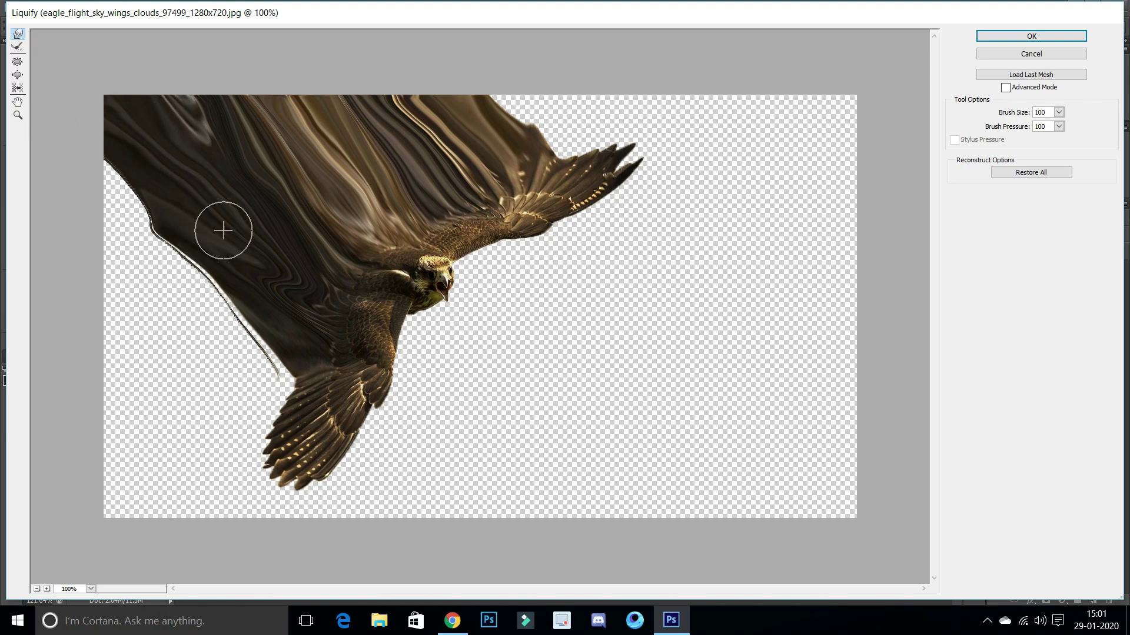
{"action": "left_click", "coordinate": [1031, 36]}
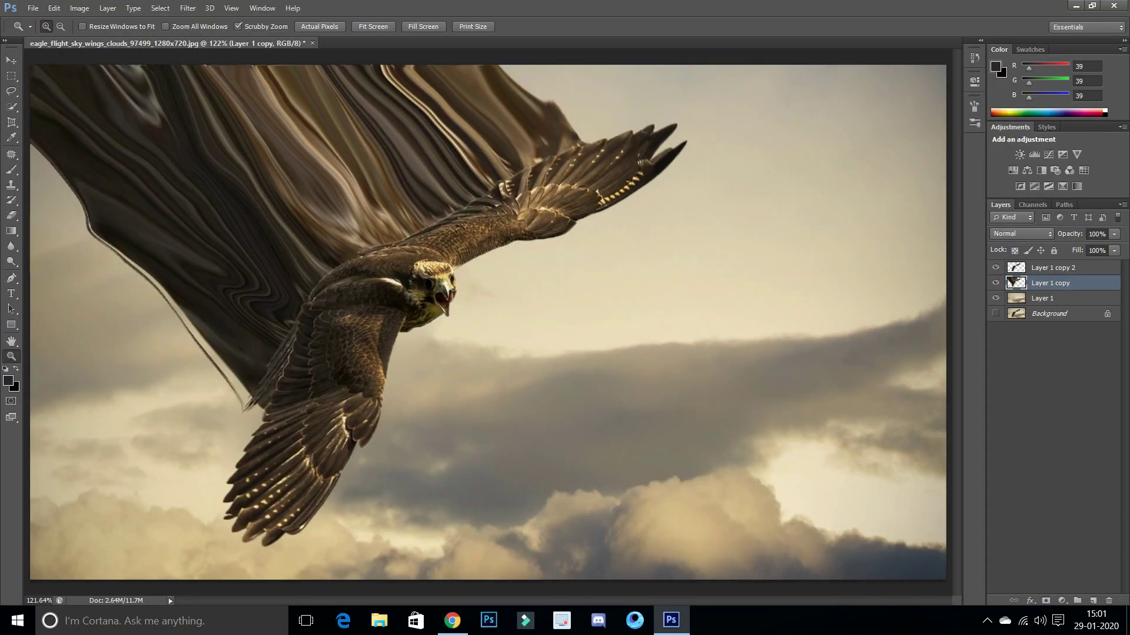
- Make the top unwarped eagle layer active, hide the streak layer, and add a mask
{"action": "key", "text": "ctrl+plus"}
{"action": "key", "text": "ctrl+plus"}
{"action": "key", "text": "alt+bracketright"}
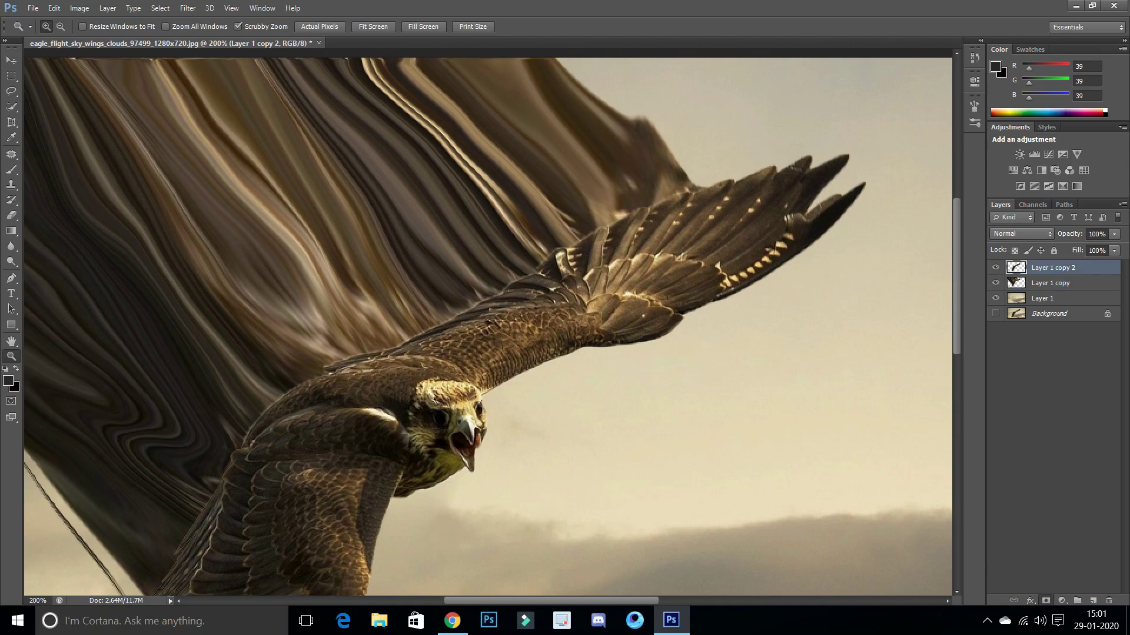
{"action": "left_click", "coordinate": [1045, 601]}
{"action": "left_click", "coordinate": [995, 283]}
{"action": "key", "text": "b"}
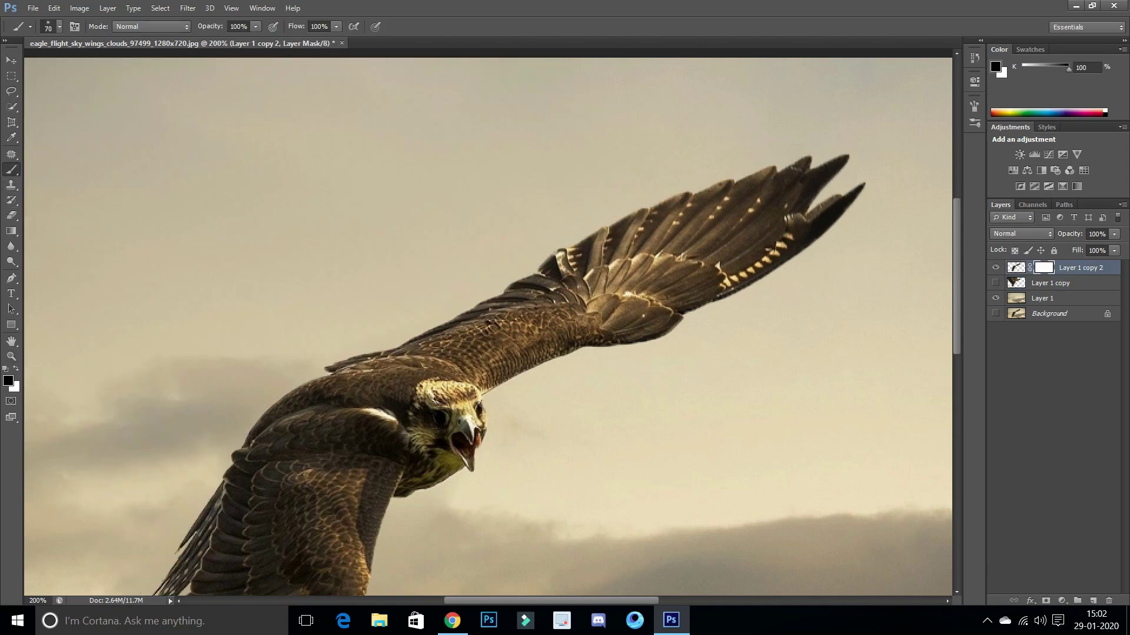
- Paint the mask black to dissolve the upper wing edge into particles
{"action": "mouse_move", "coordinate": [835, 160]}
{"action": "left_mouse_down"}
{"action": "mouse_move", "coordinate": [700, 191]}
{"action": "mouse_move", "coordinate": [788, 173]}
{"action": "left_mouse_up"}
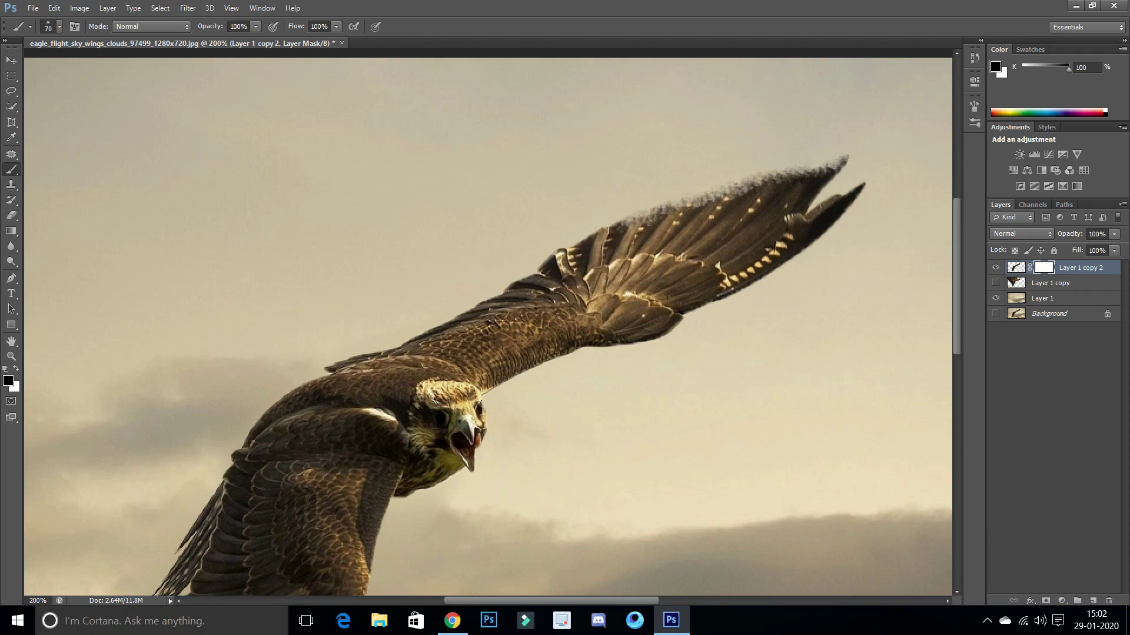
{"action": "left_click_drag", "start_coordinate": [698, 200], "coordinate": [585, 239]}
{"action": "key", "text": "bracketright"}
{"action": "left_click_drag", "start_coordinate": [700, 203], "coordinate": [406, 336]}
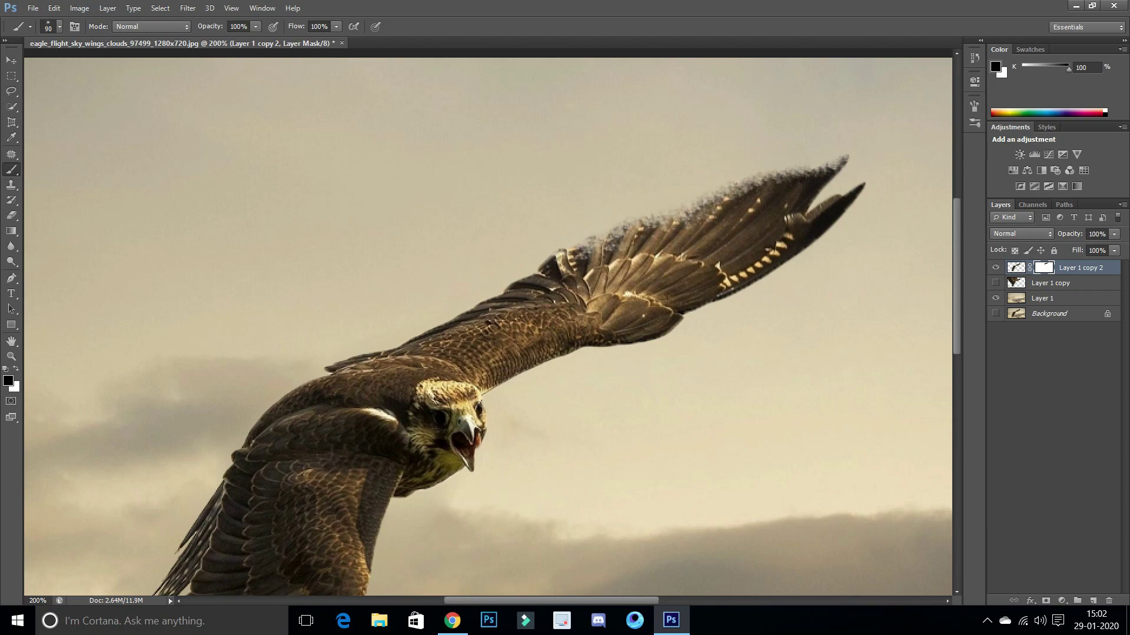
{"action": "left_click_drag", "start_coordinate": [342, 367], "coordinate": [523, 285]}
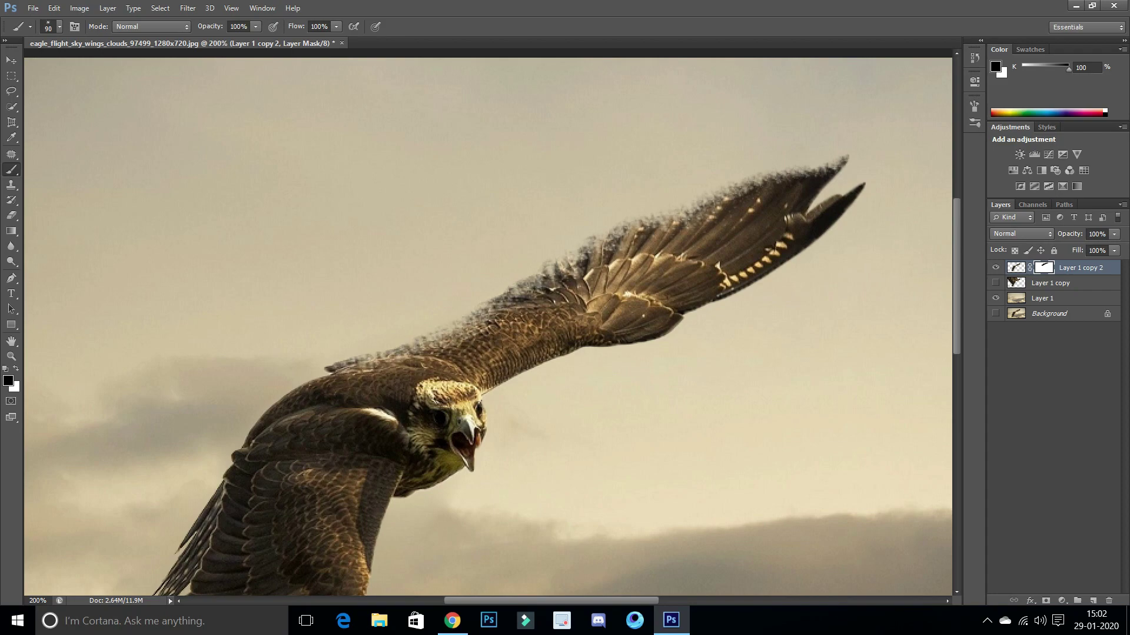
{"action": "left_click_drag", "start_coordinate": [453, 423], "coordinate": [600, 277]}
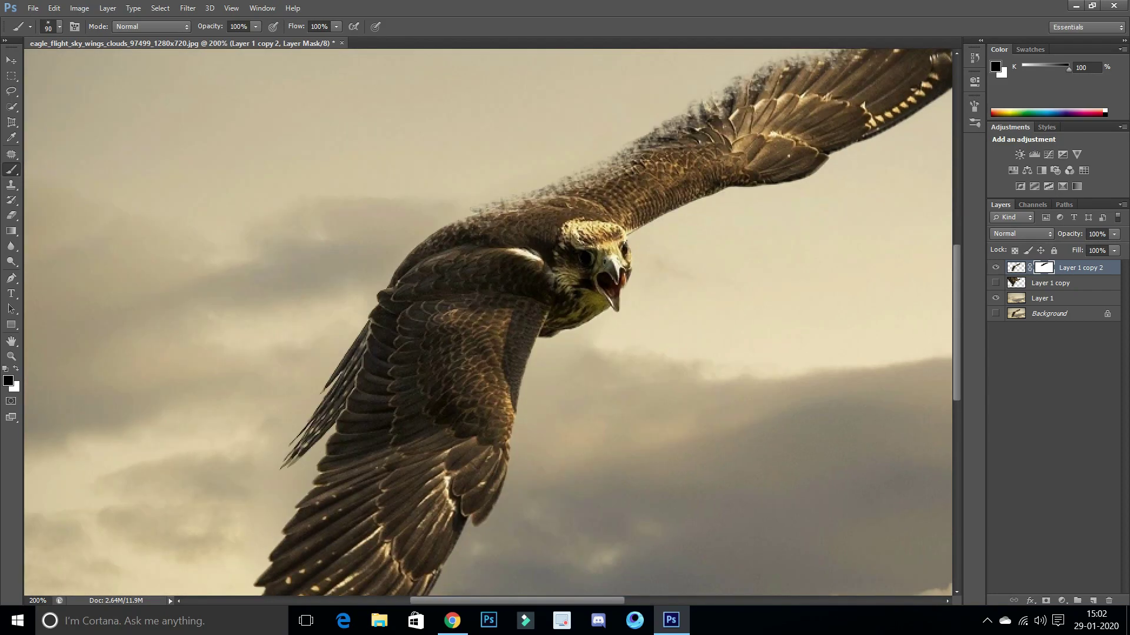
{"action": "left_click_drag", "start_coordinate": [459, 228], "coordinate": [412, 259]}
- Break the wing's left edge into particles with a smaller brush, thinning both edges further
{"action": "mouse_move", "coordinate": [382, 294]}
{"action": "left_mouse_down"}
{"action": "mouse_move", "coordinate": [306, 459]}
{"action": "mouse_move", "coordinate": [326, 488]}
{"action": "left_mouse_up"}
{"action": "scroll", "coordinate": [326, 488], "scroll_direction": "down", "scroll_amount": 2}
{"action": "mouse_move", "coordinate": [353, 359]}
{"action": "left_mouse_down"}
{"action": "mouse_move", "coordinate": [327, 429]}
{"action": "mouse_move", "coordinate": [377, 276]}
{"action": "left_mouse_up"}
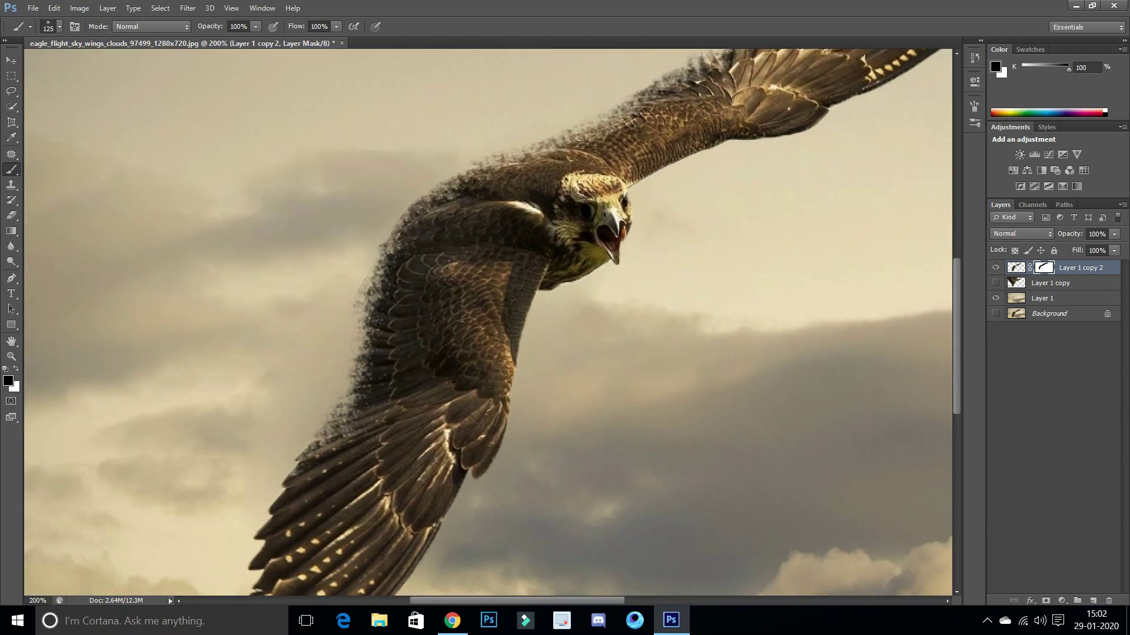
{"action": "key", "text": "bracketleft"}
{"action": "key", "text": "bracketleft"}
{"action": "key", "text": "bracketleft"}
{"action": "left_click_drag", "start_coordinate": [353, 388], "coordinate": [370, 288]}
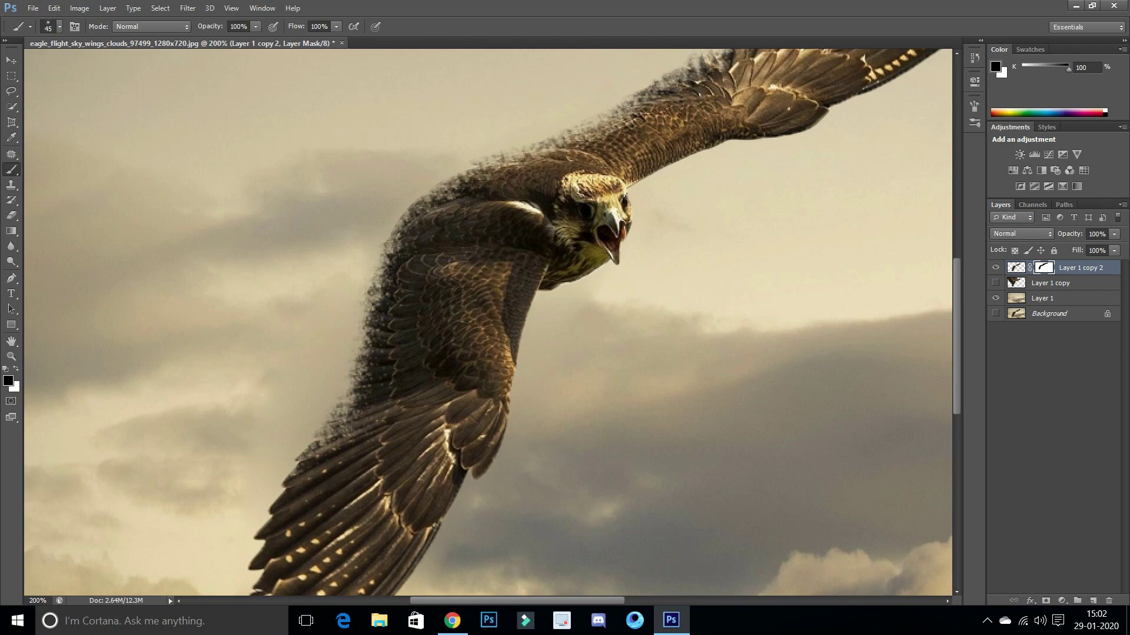
{"action": "scroll", "coordinate": [359, 323], "scroll_direction": "up", "scroll_amount": 5}
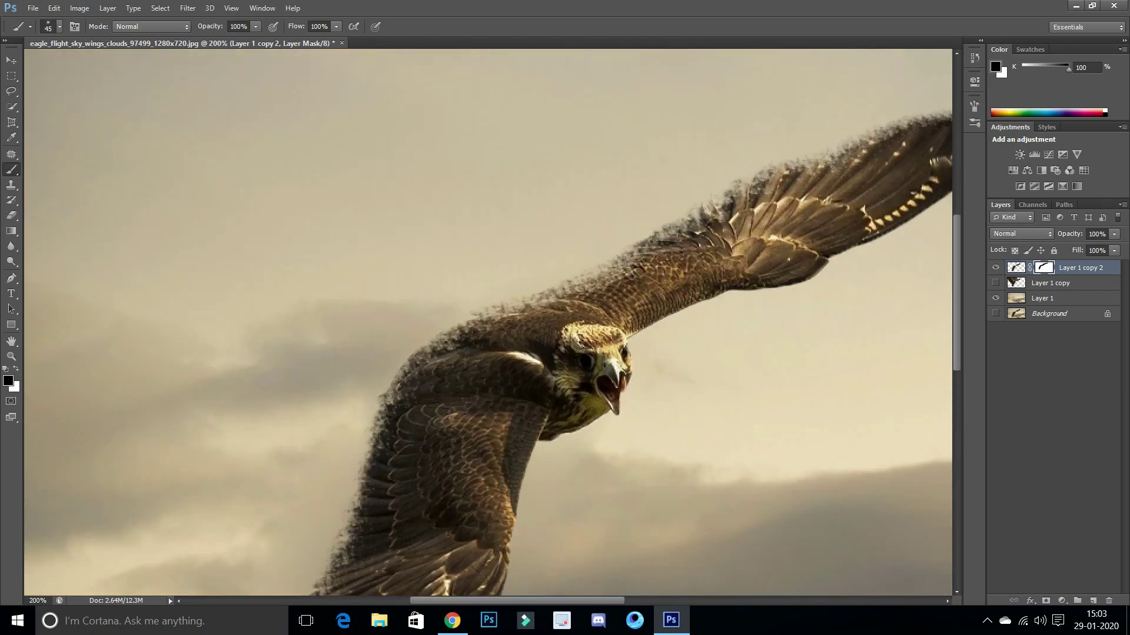
{"action": "left_click_drag", "start_coordinate": [698, 211], "coordinate": [640, 246]}
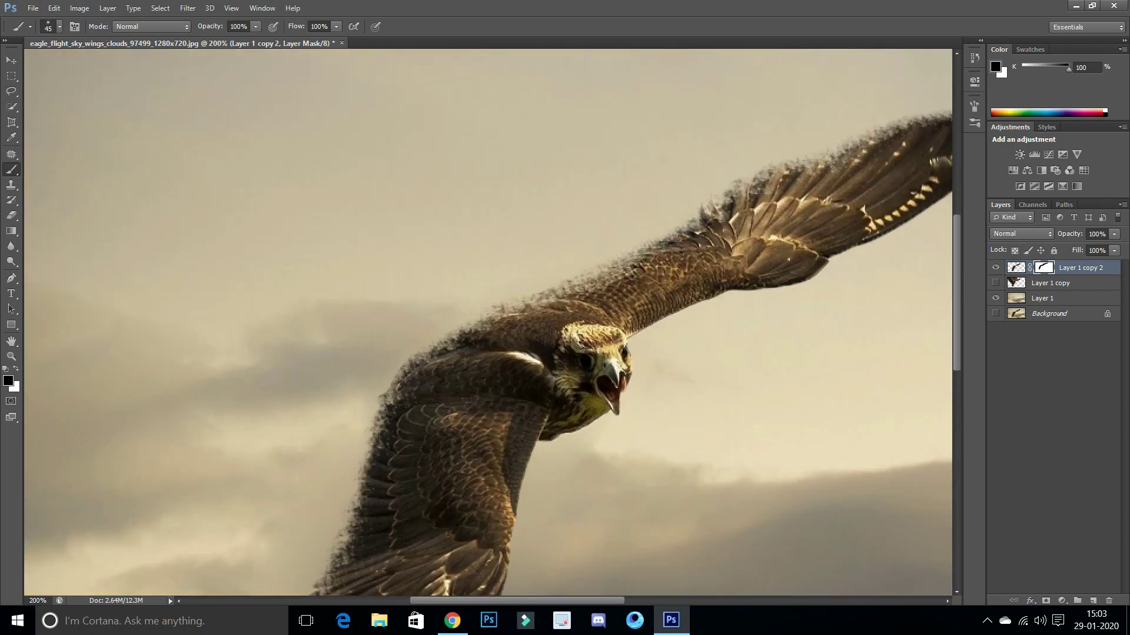
{"action": "left_click_drag", "start_coordinate": [382, 447], "coordinate": [376, 391]}
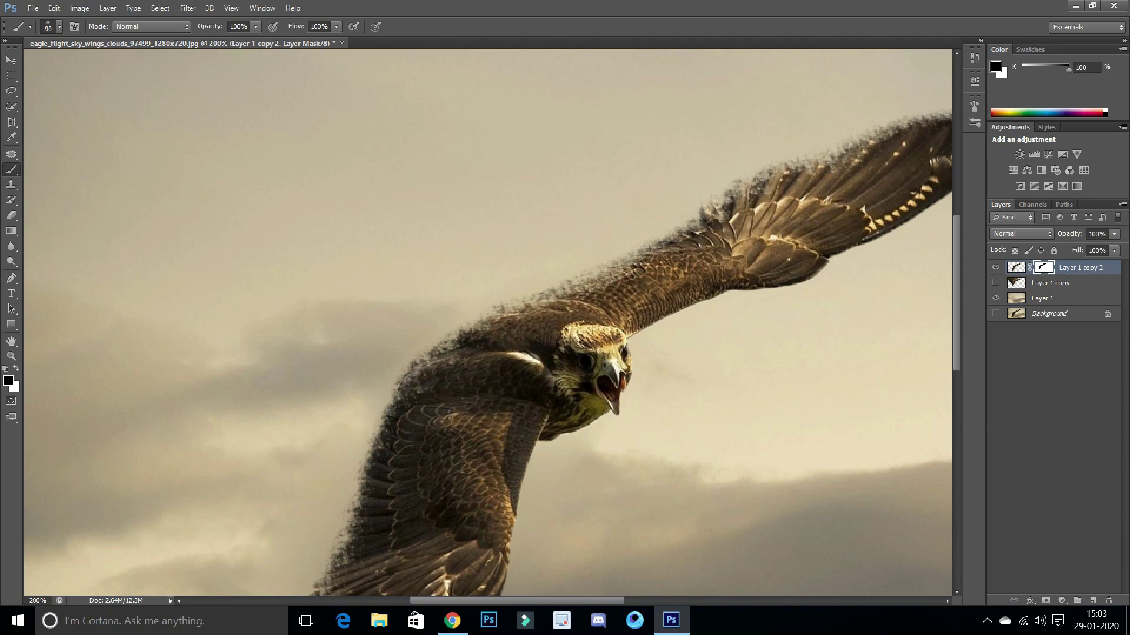
{"action": "left_click_drag", "start_coordinate": [544, 303], "coordinate": [706, 211]}
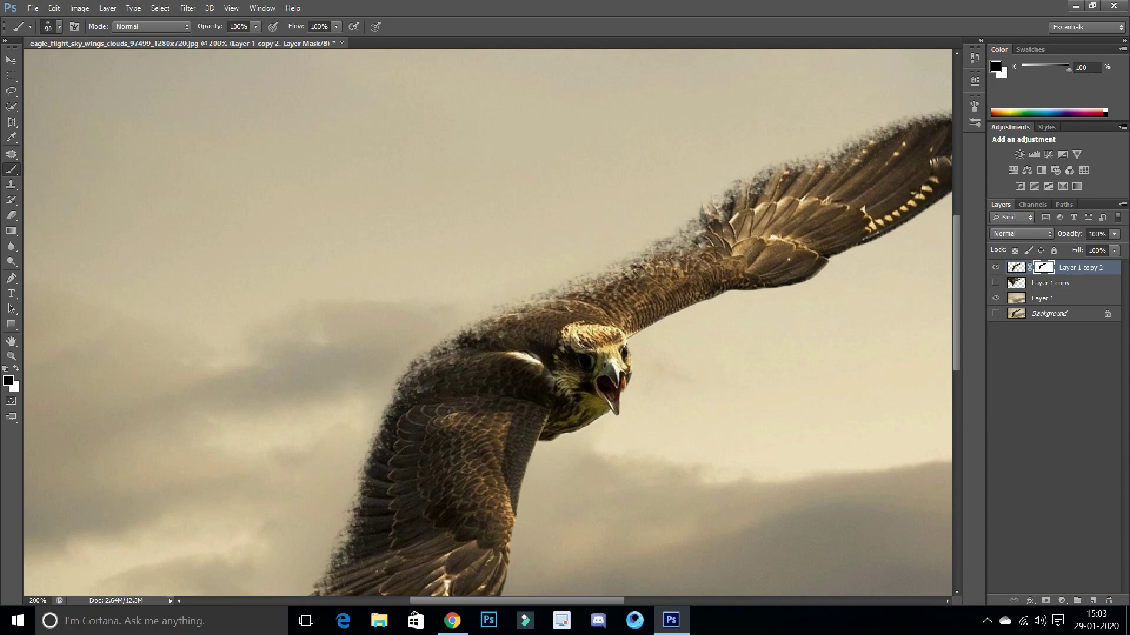
{"action": "scroll", "coordinate": [727, 202], "scroll_direction": "down", "scroll_amount": 3}
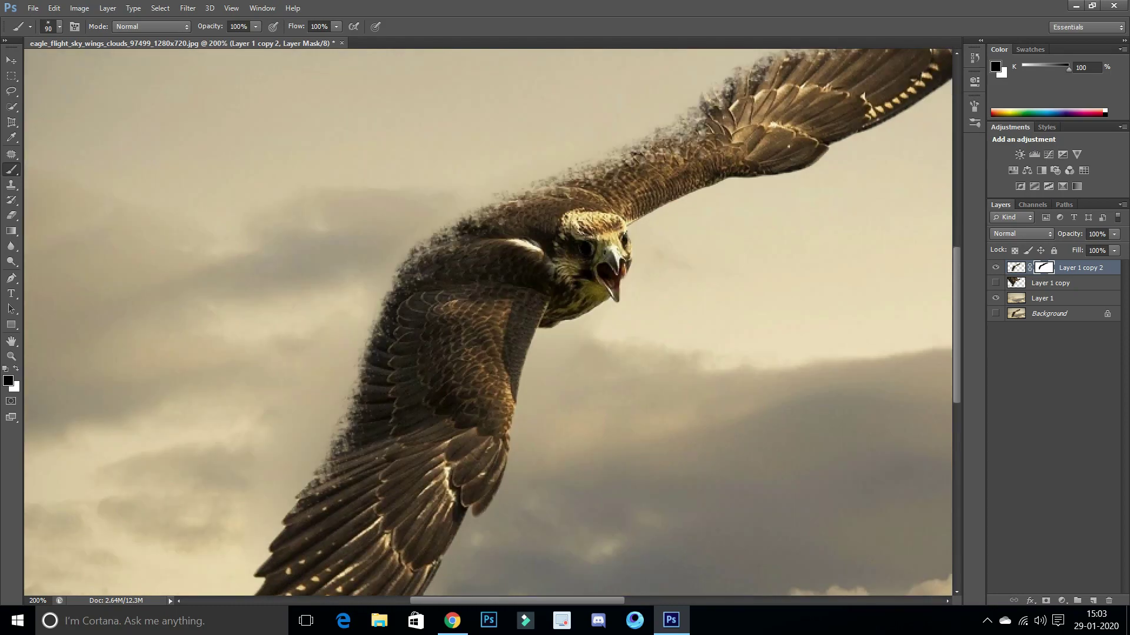
{"action": "mouse_move", "coordinate": [382, 385]}
{"action": "left_mouse_down"}
{"action": "mouse_move", "coordinate": [397, 380]}
{"action": "mouse_move", "coordinate": [419, 320]}
{"action": "left_mouse_up"}
- Fit the image on screen and show the warped streak layer again
{"action": "key", "text": "z"}
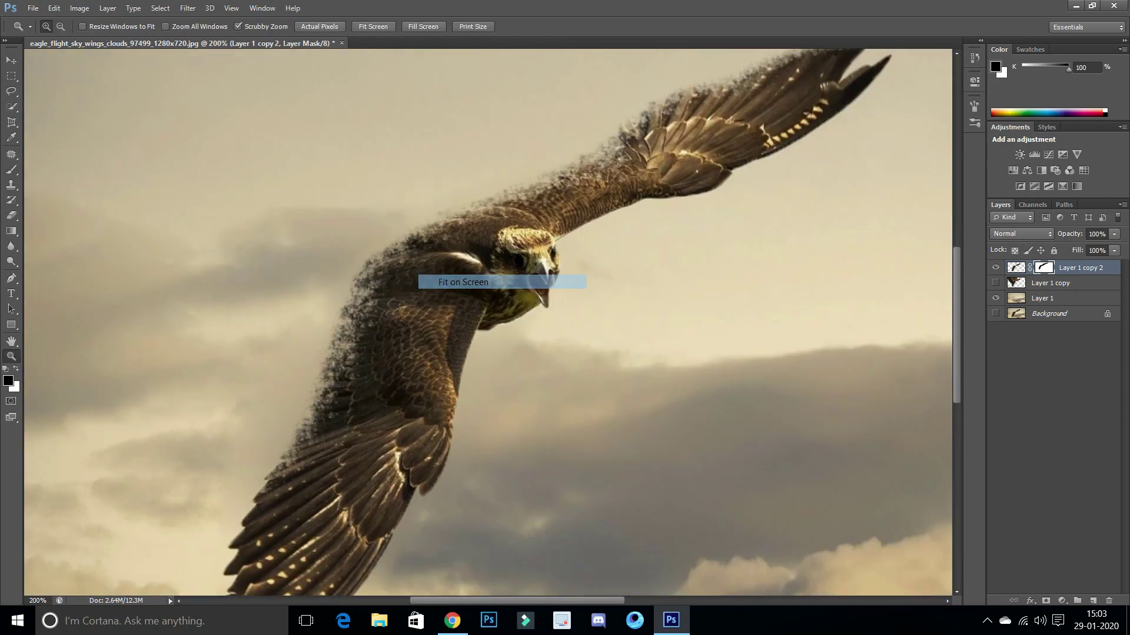
{"action": "left_click_drag", "start_coordinate": [470, 262], "coordinate": [406, 262]}
{"action": "left_click", "coordinate": [995, 283]}
{"action": "left_click", "coordinate": [1050, 283]}
- Mask the streak layer and paint black to scatter particles along the back and left edges
{"action": "left_click", "coordinate": [1046, 601]}
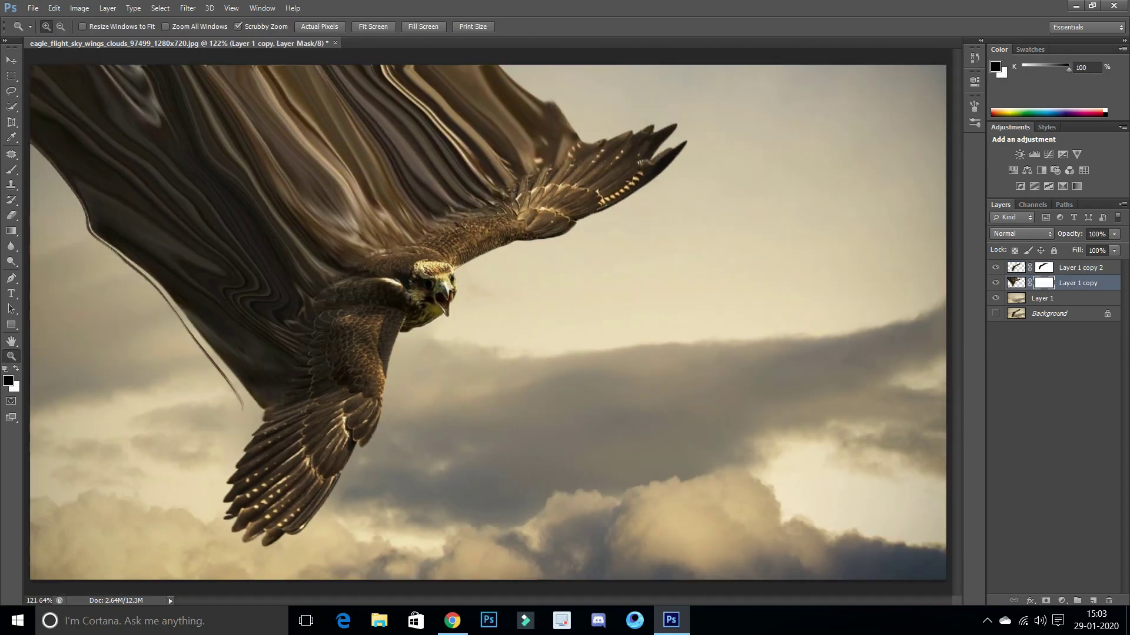
{"action": "key", "text": "b"}
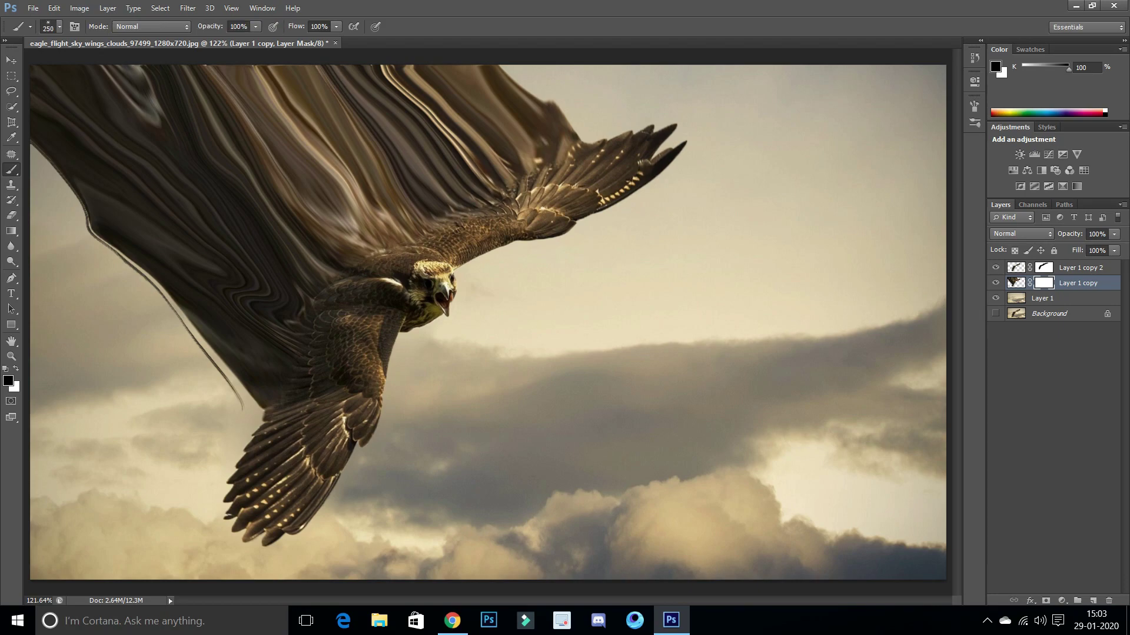
{"action": "left_click_drag", "start_coordinate": [547, 111], "coordinate": [453, 80]}
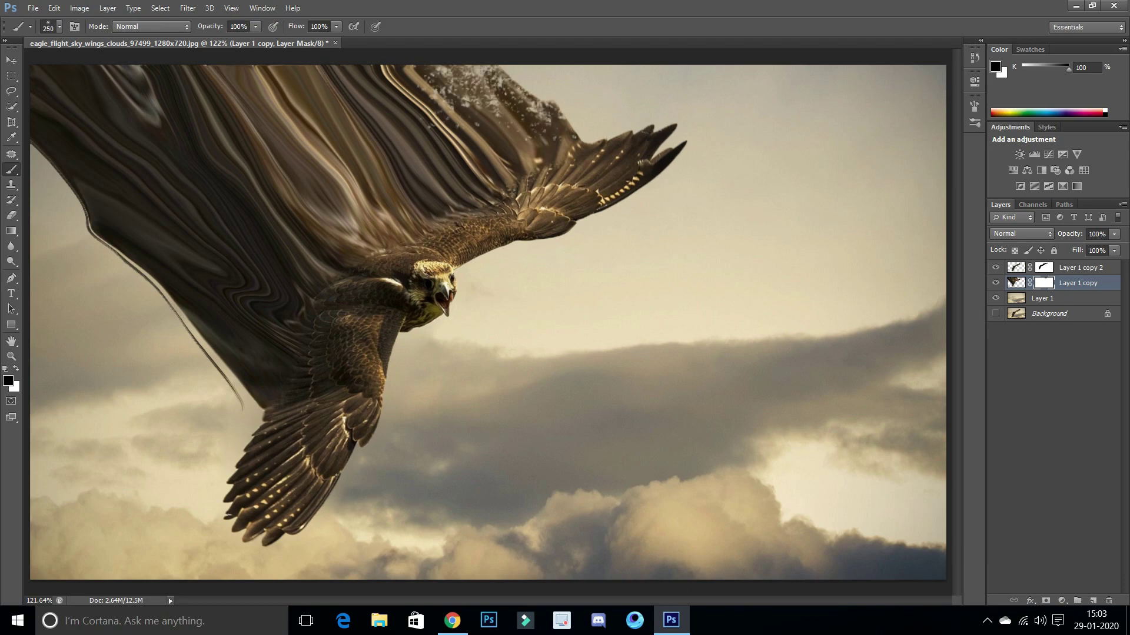
{"action": "left_click_drag", "start_coordinate": [570, 129], "coordinate": [371, 253]}
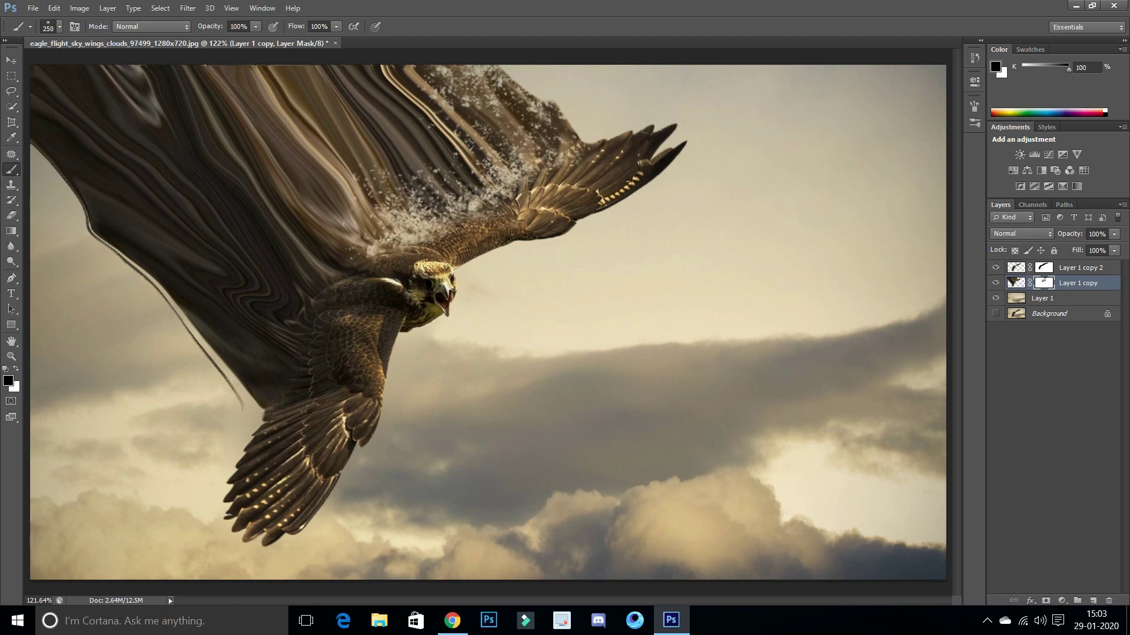
{"action": "mouse_move", "coordinate": [253, 412]}
{"action": "left_mouse_down"}
{"action": "mouse_move", "coordinate": [306, 288]}
{"action": "mouse_move", "coordinate": [376, 224]}
{"action": "left_mouse_up"}
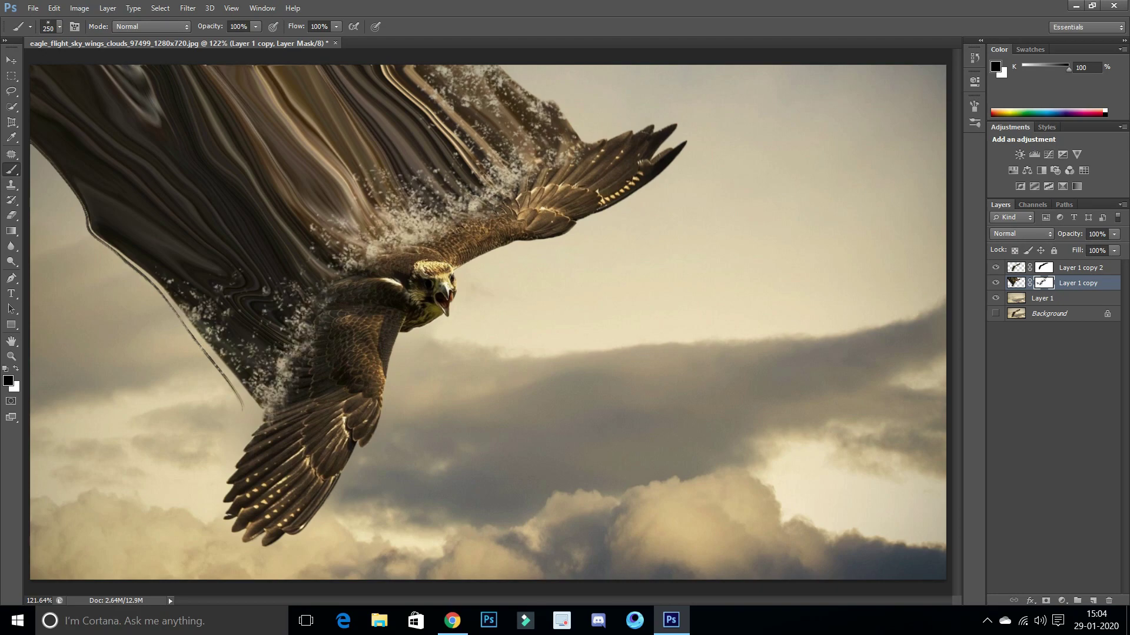
{"action": "left_click_drag", "start_coordinate": [224, 341], "coordinate": [129, 248]}
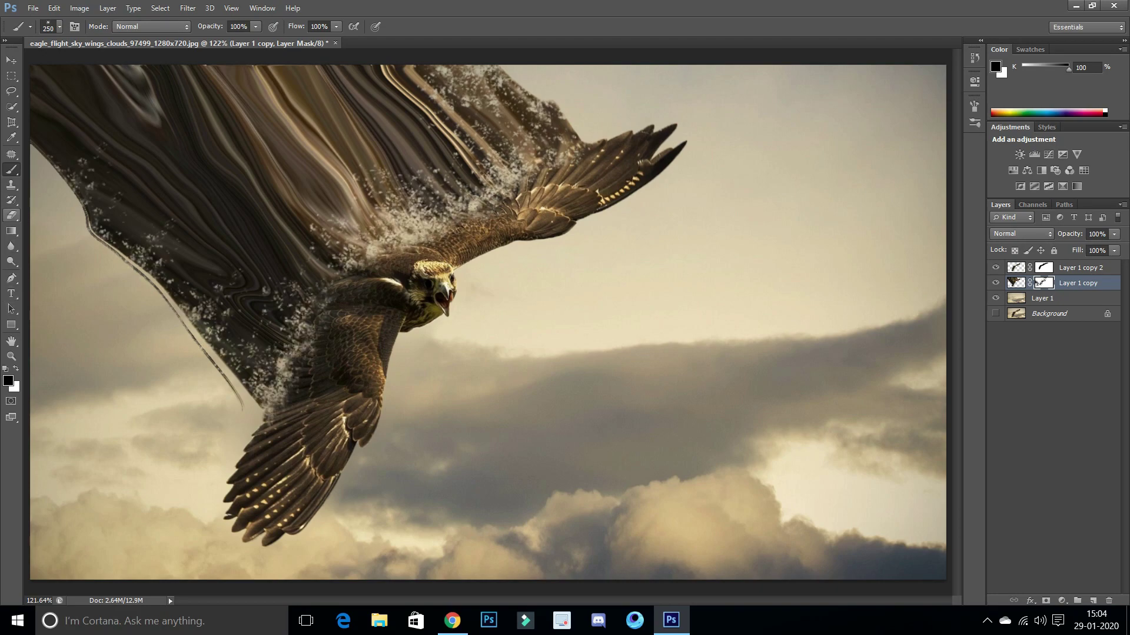
{"action": "left_click_drag", "start_coordinate": [112, 194], "coordinate": [42, 94]}
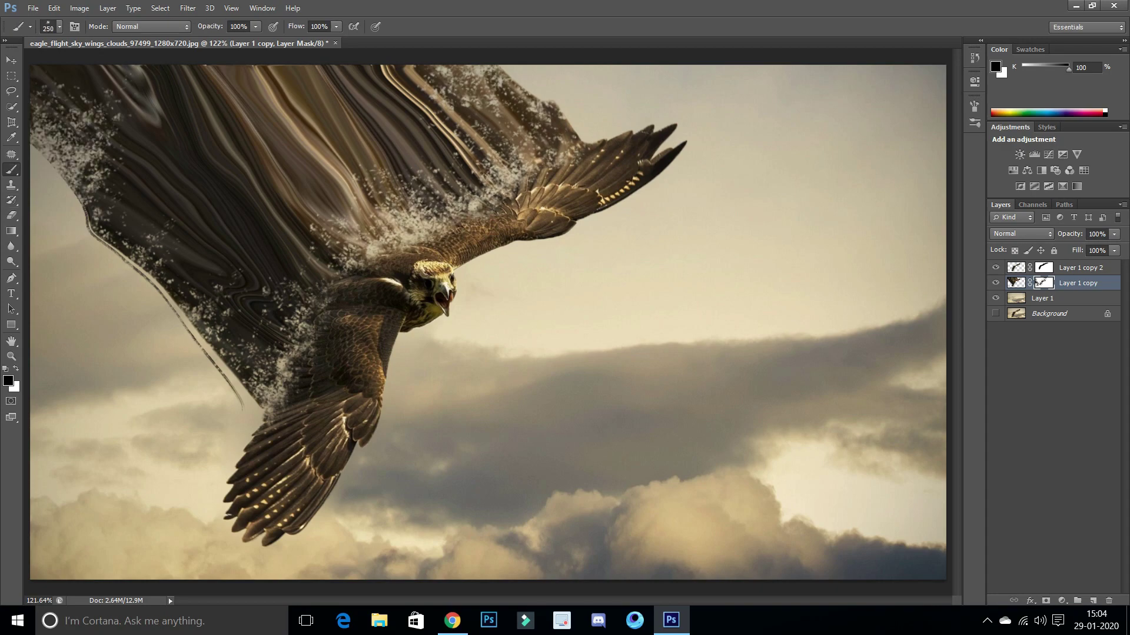
{"action": "left_click_drag", "start_coordinate": [88, 191], "coordinate": [194, 300]}
- Pick the 2500 px particle brush preset and resize it to 125
{"action": "left_click", "coordinate": [59, 27]}
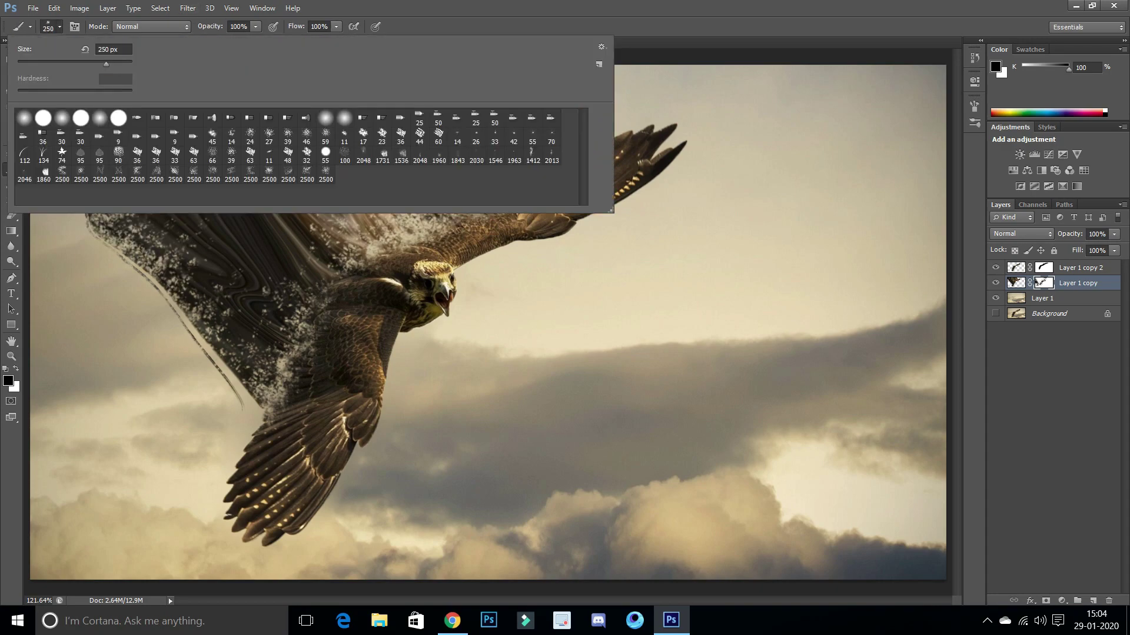
{"action": "double_click", "coordinate": [288, 172]}
{"action": "left_click", "coordinate": [60, 26]}
{"action": "type", "text": "125"}
{"action": "key", "text": "Return"}
- Shatter the remaining streaks into fragments, enlarging the particle brush partway
{"action": "left_click_drag", "start_coordinate": [318, 277], "coordinate": [288, 194]}
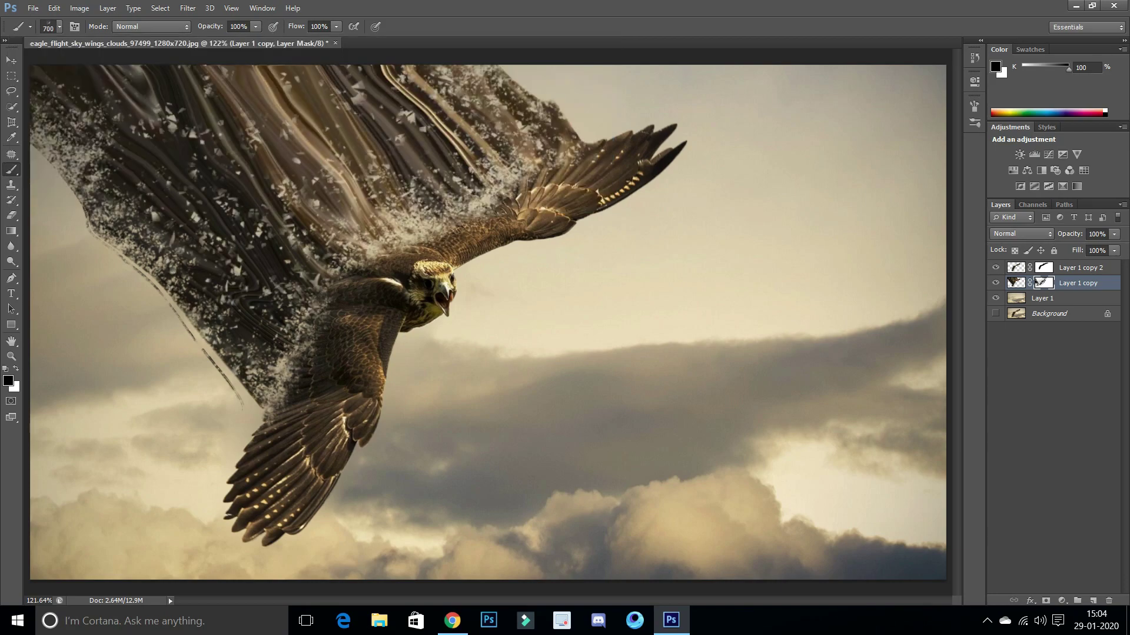
{"action": "left_click_drag", "start_coordinate": [421, 200], "coordinate": [576, 141]}
{"action": "left_click_drag", "start_coordinate": [289, 336], "coordinate": [247, 253]}
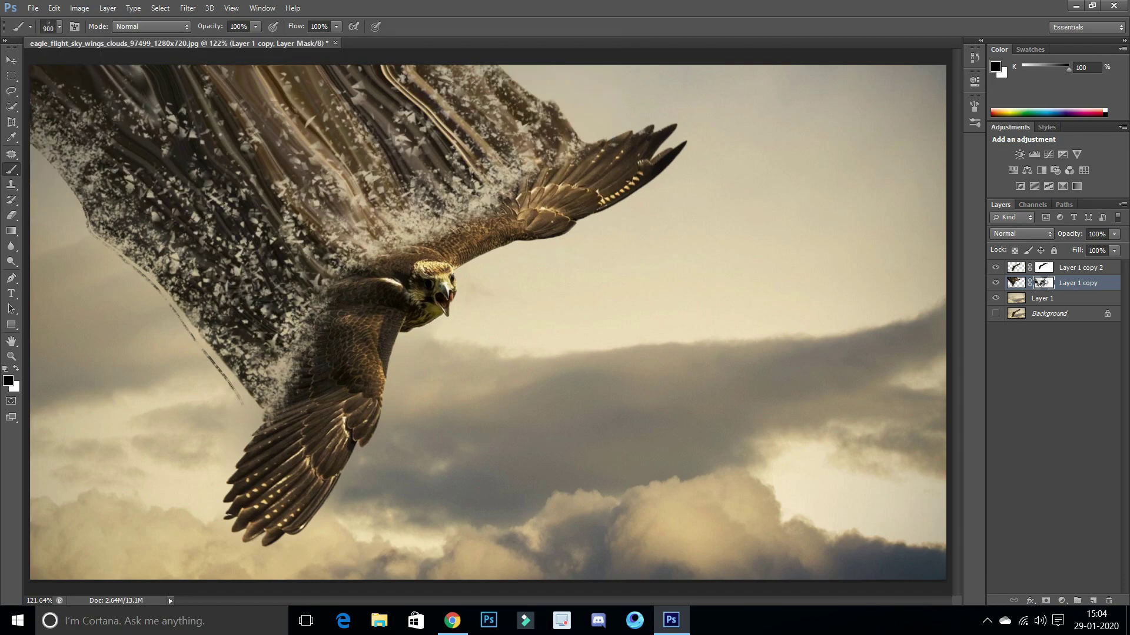
{"action": "key", "text": "bracketright"}
{"action": "left_click_drag", "start_coordinate": [246, 167], "coordinate": [518, 127]}
{"action": "mouse_move", "coordinate": [397, 180]}
{"action": "left_mouse_down"}
{"action": "mouse_move", "coordinate": [549, 124]}
{"action": "mouse_move", "coordinate": [221, 218]}
{"action": "left_mouse_up"}
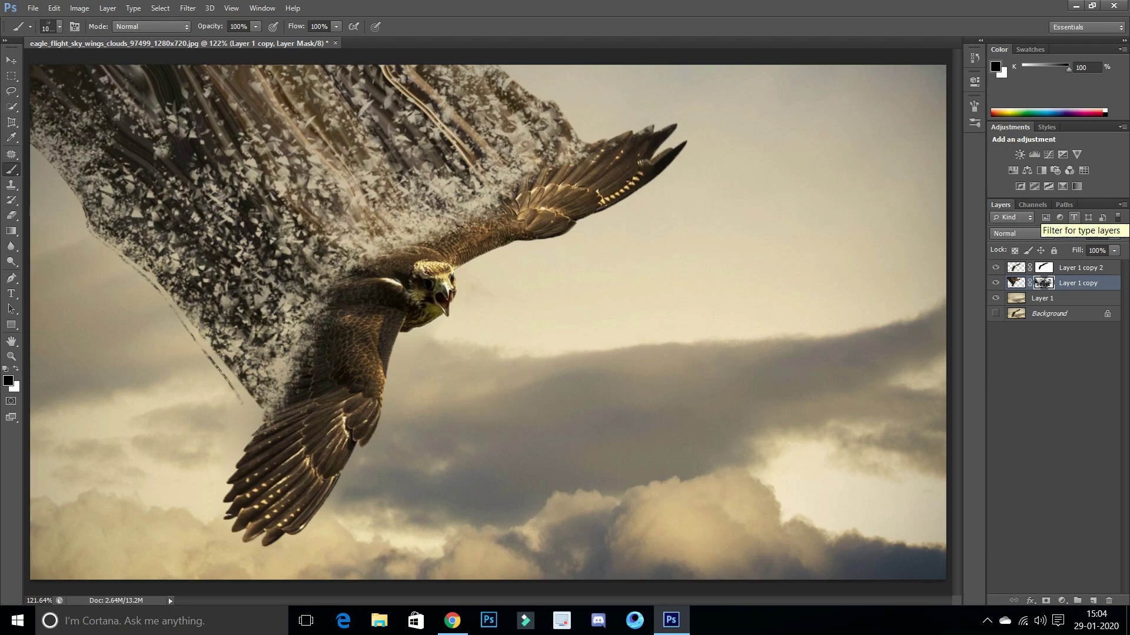
{"action": "key", "text": "F5"}
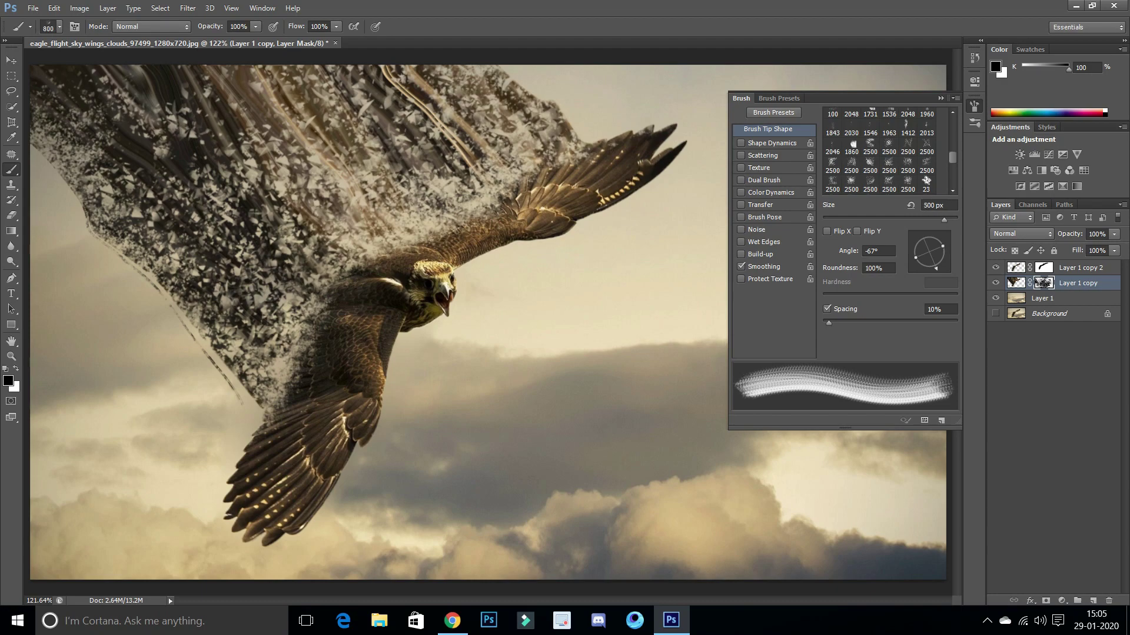
- Rotate the brush tip to -142°, enlarge to 600 px, and spread particles over the upper wing and back
{"action": "left_click_drag", "start_coordinate": [935, 266], "coordinate": [916, 262]}
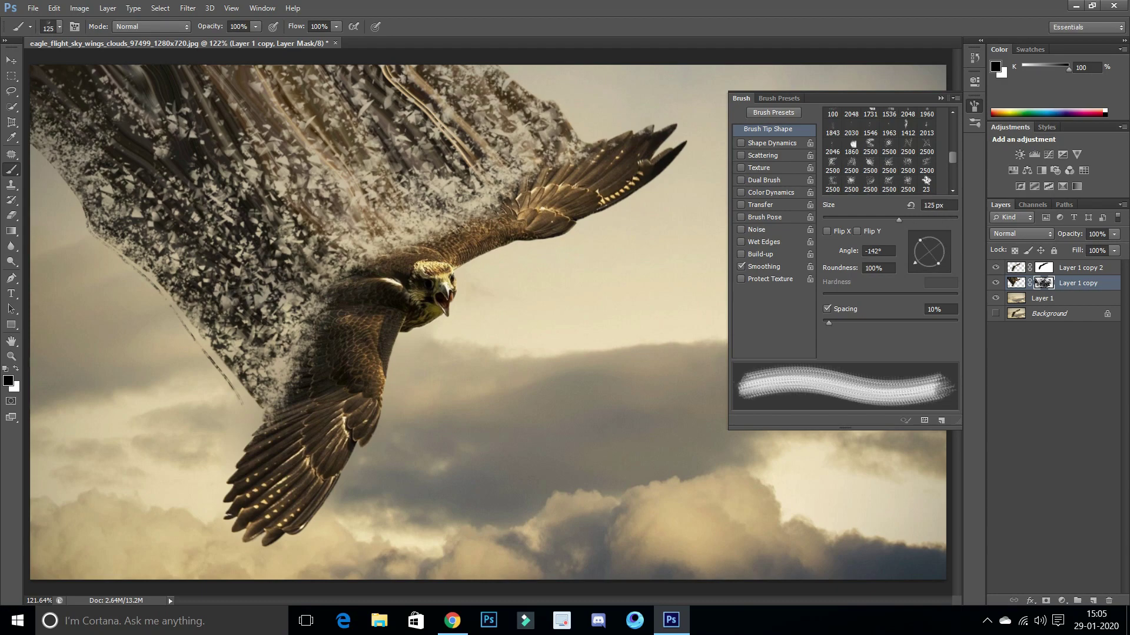
{"action": "key", "text": "bracketright"}
{"action": "key", "text": "bracketright"}
{"action": "key", "text": "bracketright"}
{"action": "left_click_drag", "start_coordinate": [53, 94], "coordinate": [123, 147]}
{"action": "left_click_drag", "start_coordinate": [117, 89], "coordinate": [112, 211]}
{"action": "left_click_drag", "start_coordinate": [71, 147], "coordinate": [183, 194]}
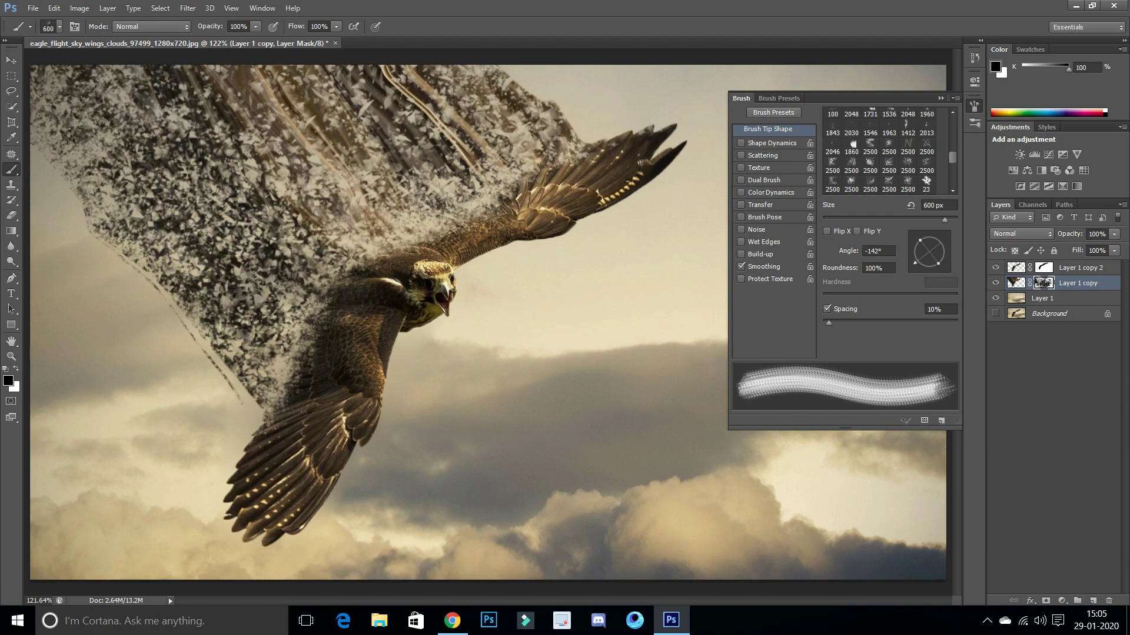
{"action": "left_click_drag", "start_coordinate": [77, 77], "coordinate": [236, 247]}
{"action": "left_click_drag", "start_coordinate": [353, 170], "coordinate": [177, 176]}
{"action": "key", "text": "F5"}
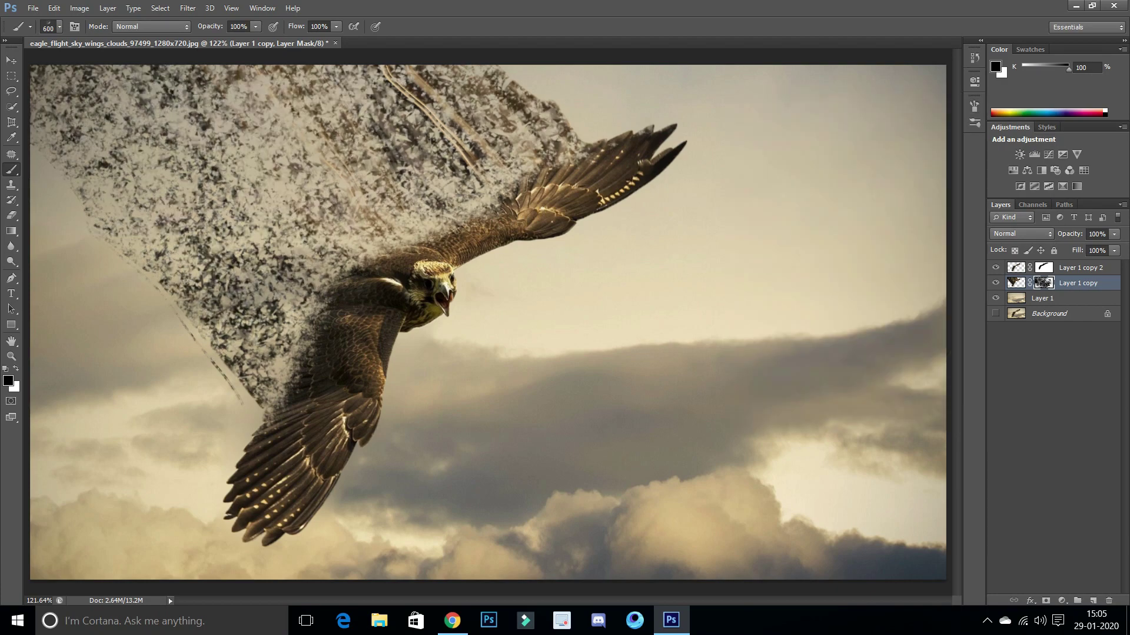
- Add particle texture above the raised wing and lighten stray specks on the left at 250 px
{"action": "left_click_drag", "start_coordinate": [547, 112], "coordinate": [506, 83]}
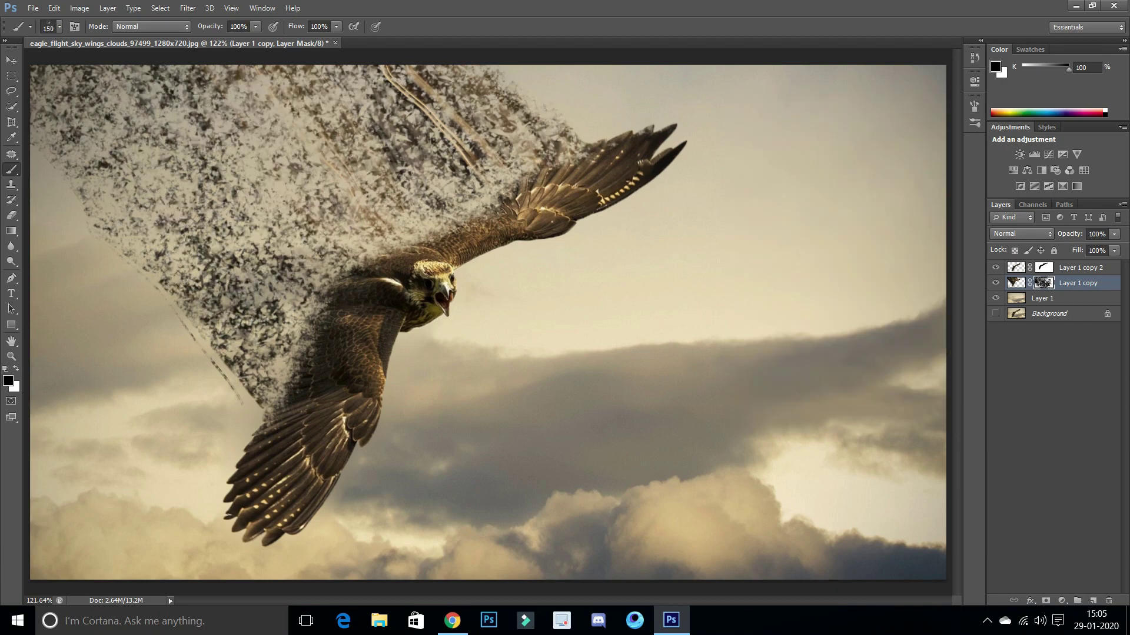
{"action": "left_click_drag", "start_coordinate": [600, 143], "coordinate": [500, 89]}
{"action": "left_click_drag", "start_coordinate": [253, 392], "coordinate": [212, 335]}
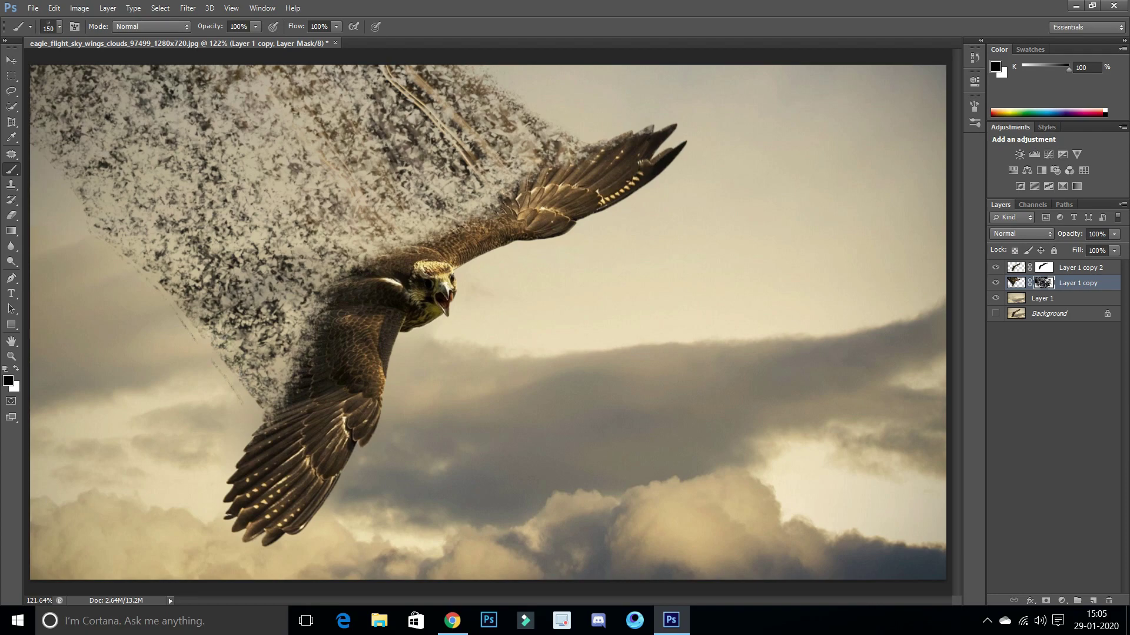
{"action": "left_click_drag", "start_coordinate": [112, 233], "coordinate": [82, 189]}
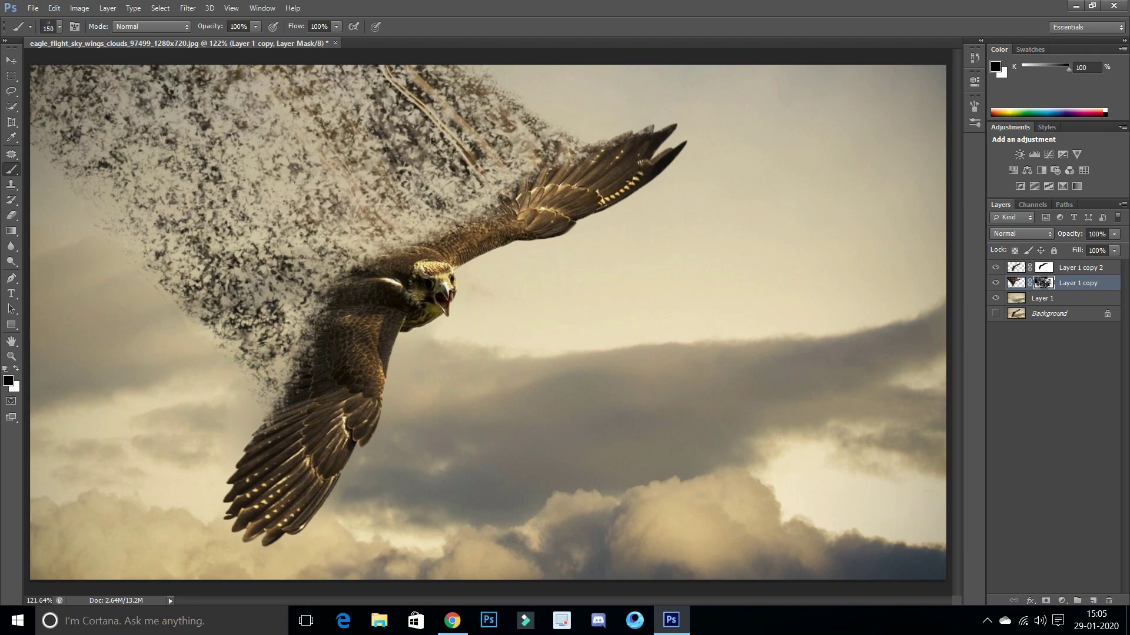
{"action": "key", "text": "bracketright"}
{"action": "left_click_drag", "start_coordinate": [247, 347], "coordinate": [153, 265]}
{"action": "left_click_drag", "start_coordinate": [212, 323], "coordinate": [159, 241]}
{"action": "left_click_drag", "start_coordinate": [206, 282], "coordinate": [58, 165]}
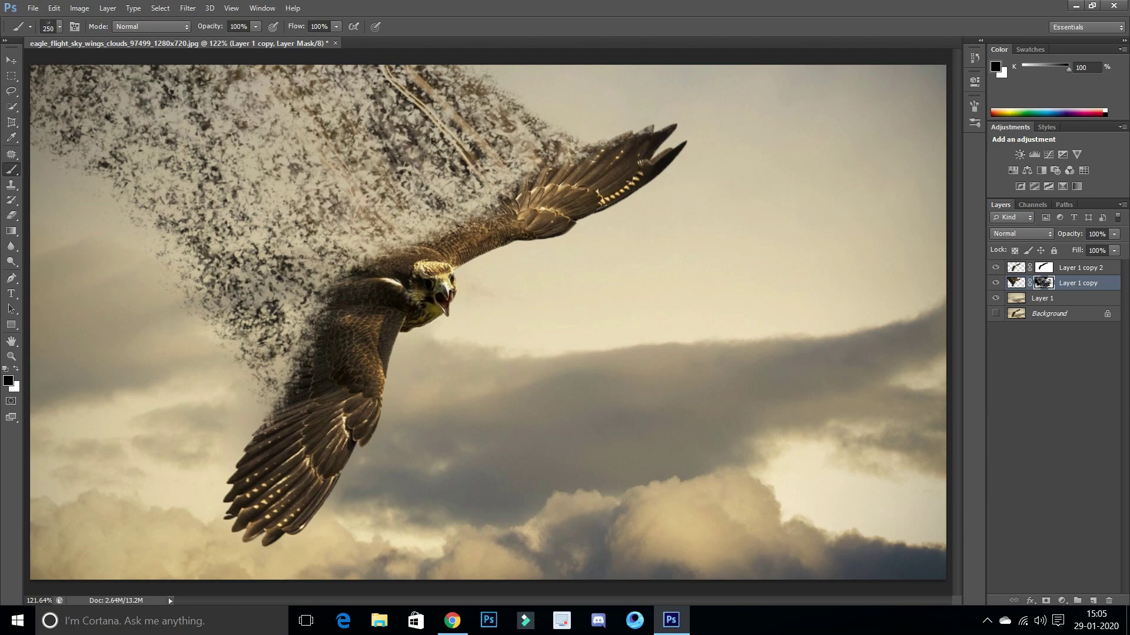
- Zoom to 100% and thin the particle cloud above the back, rotating the tip to -93° and 174°
{"action": "key", "text": "F5"}
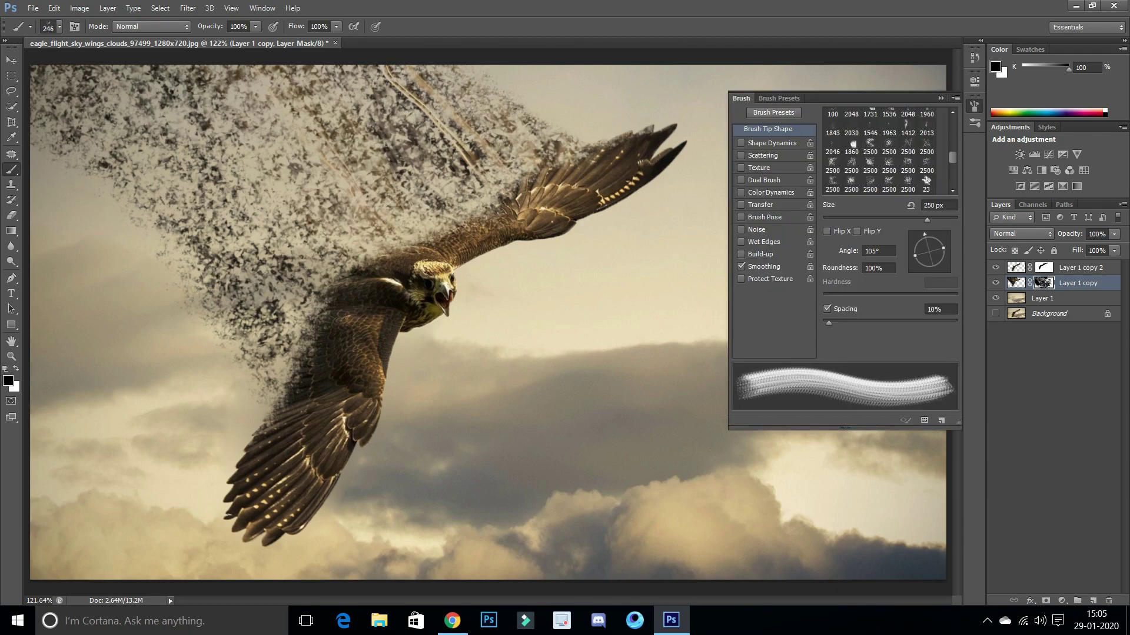
{"action": "key", "text": "z"}
{"action": "right_click", "coordinate": [590, 297]}
{"action": "left_click", "coordinate": [615, 377]}
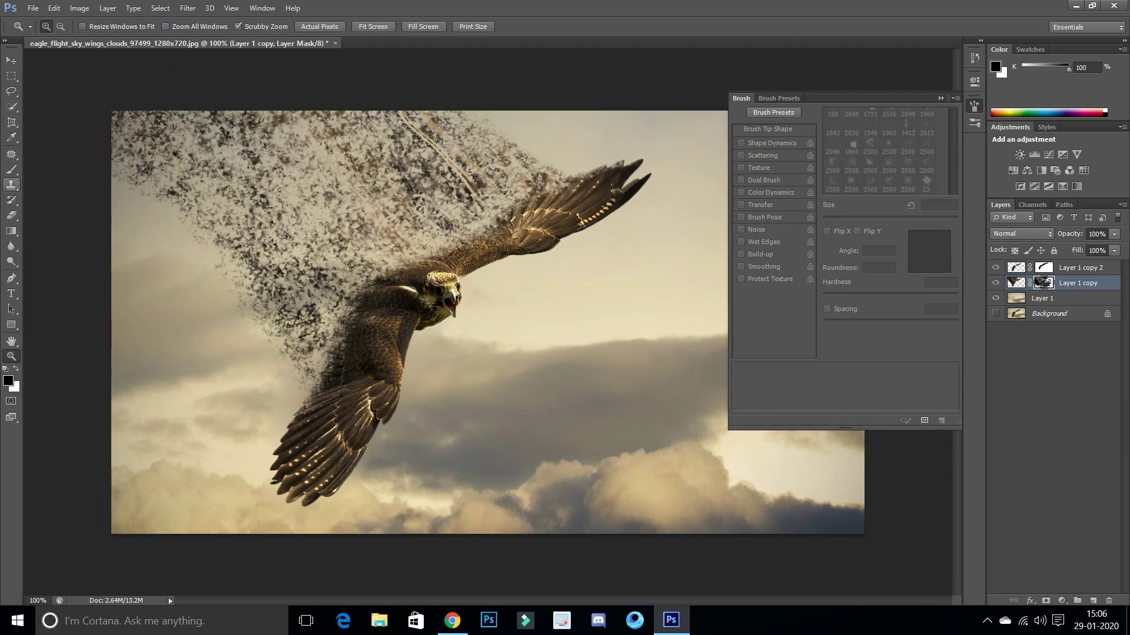
{"action": "key", "text": "b"}
{"action": "mouse_move", "coordinate": [418, 138]}
{"action": "left_mouse_down"}
{"action": "mouse_move", "coordinate": [438, 126]}
{"action": "mouse_move", "coordinate": [470, 177]}
{"action": "mouse_move", "coordinate": [406, 183]}
{"action": "mouse_move", "coordinate": [329, 118]}
{"action": "mouse_move", "coordinate": [435, 168]}
{"action": "left_mouse_up"}
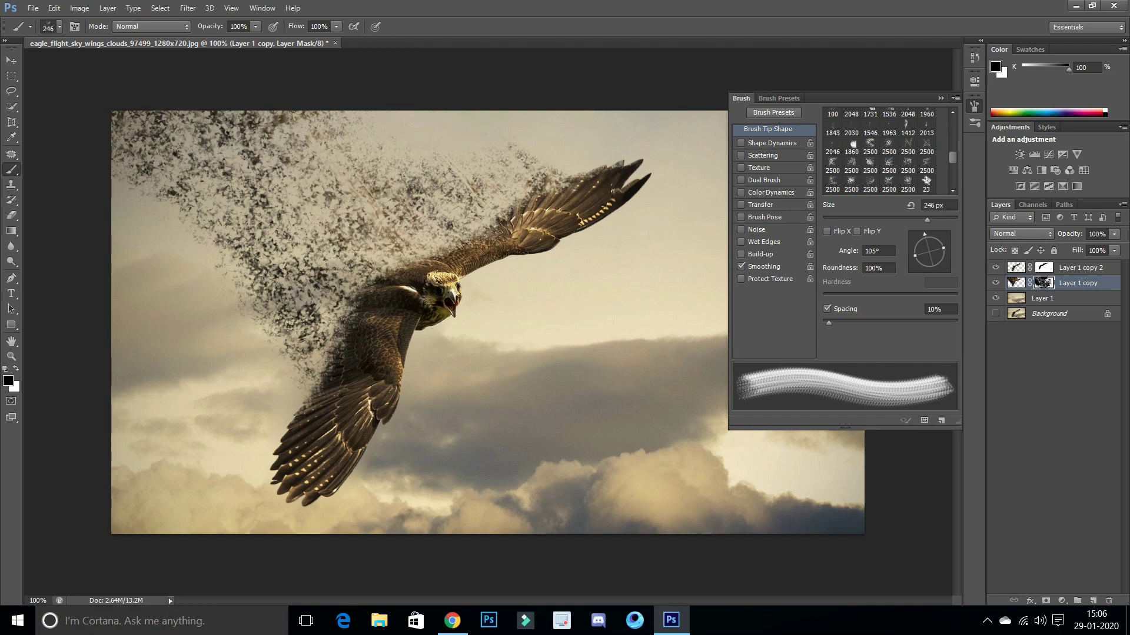
{"action": "left_click_drag", "start_coordinate": [329, 127], "coordinate": [253, 152]}
{"action": "left_click_drag", "start_coordinate": [945, 256], "coordinate": [928, 269]}
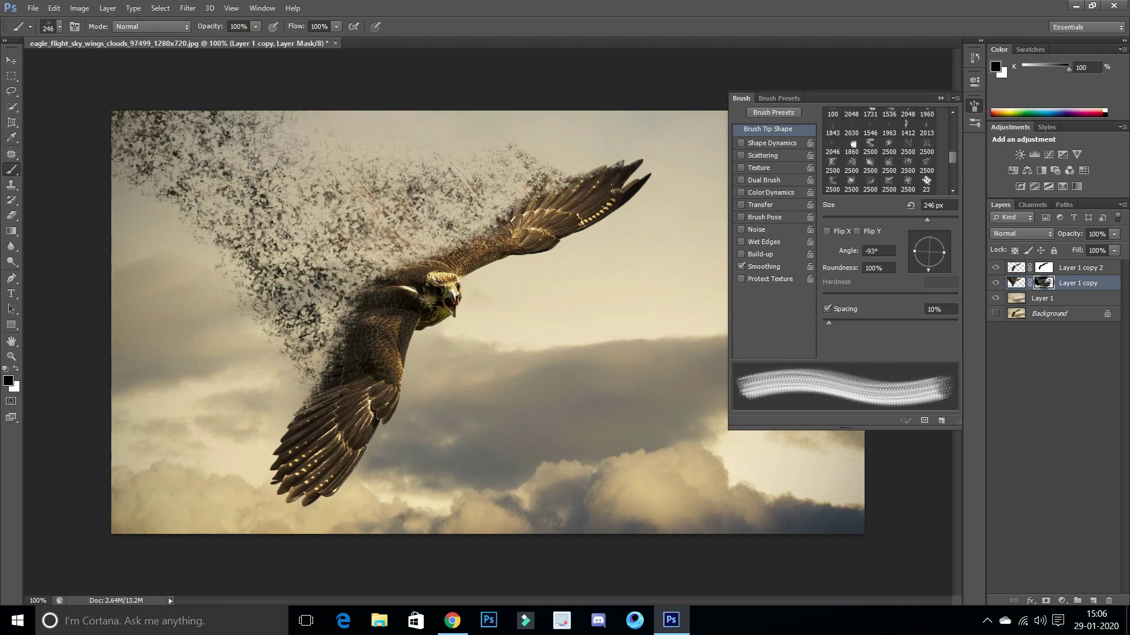
{"action": "mouse_move", "coordinate": [118, 118]}
{"action": "left_mouse_down"}
{"action": "mouse_move", "coordinate": [171, 194]}
{"action": "mouse_move", "coordinate": [147, 118]}
{"action": "mouse_move", "coordinate": [223, 200]}
{"action": "left_mouse_up"}
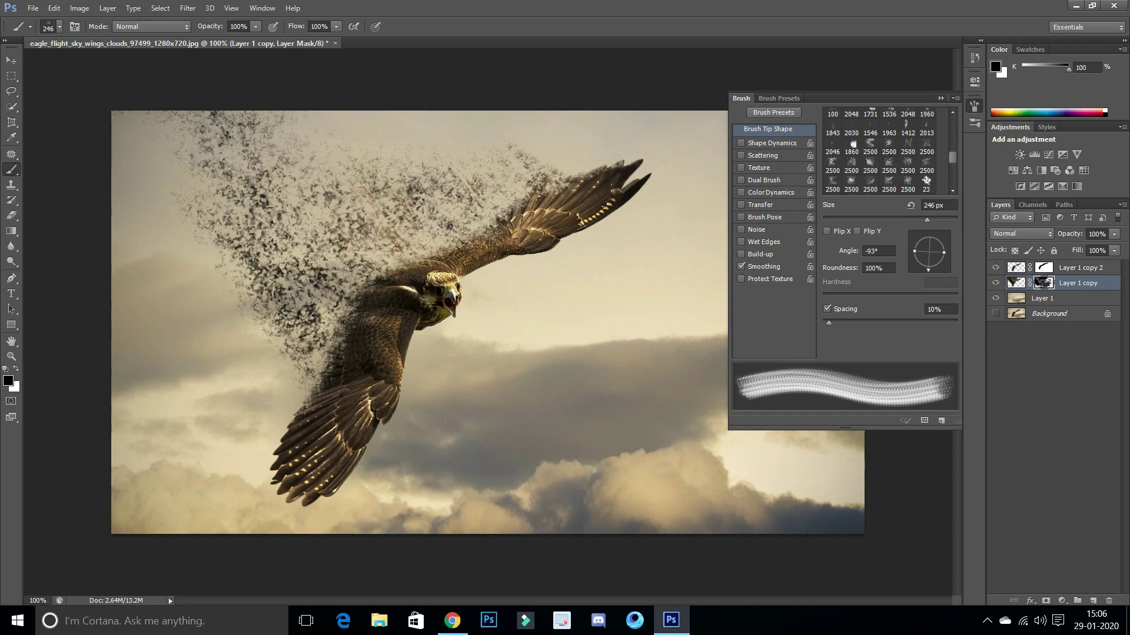
{"action": "left_click_drag", "start_coordinate": [928, 269], "coordinate": [910, 251]}
{"action": "left_click_drag", "start_coordinate": [215, 117], "coordinate": [250, 144]}
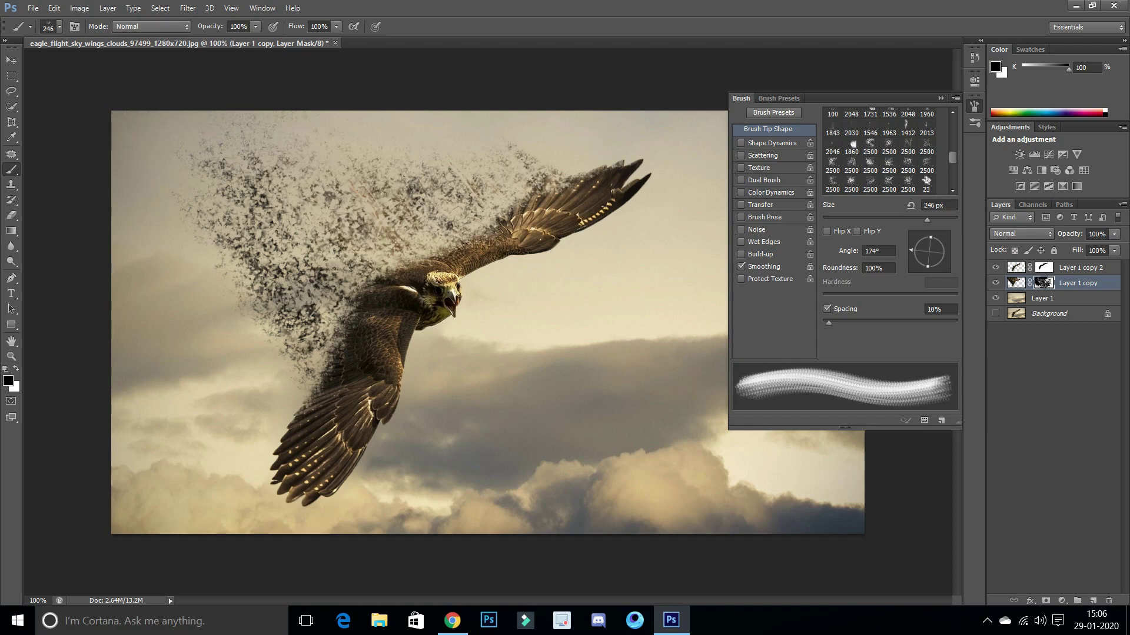
{"action": "key", "text": "F5"}
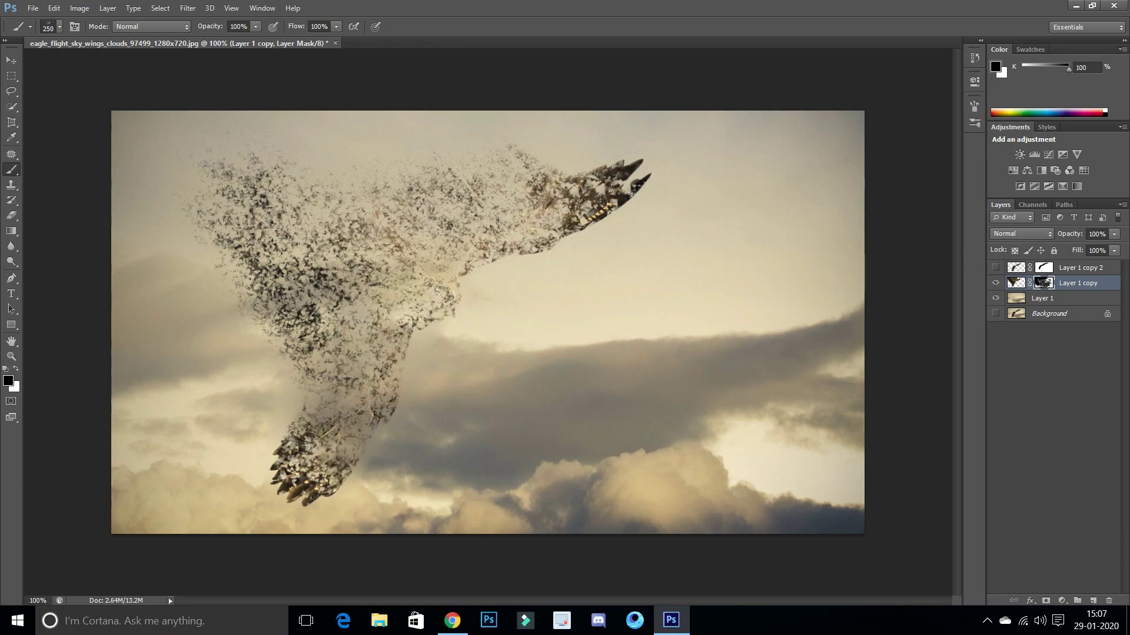
- Show the solid eagle layer and stamp all visible layers into Layer 2 at the top
{"action": "left_click", "coordinate": [995, 283]}
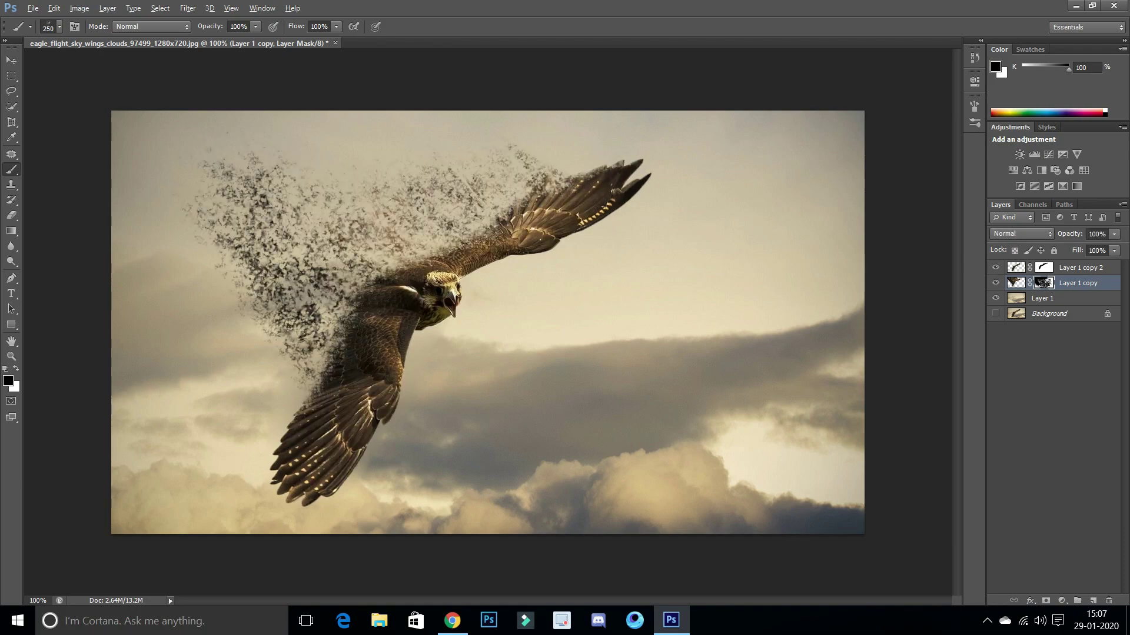
{"action": "key", "text": "ctrl+shift+alt+e"}
{"action": "key", "text": "ctrl+bracketright"}
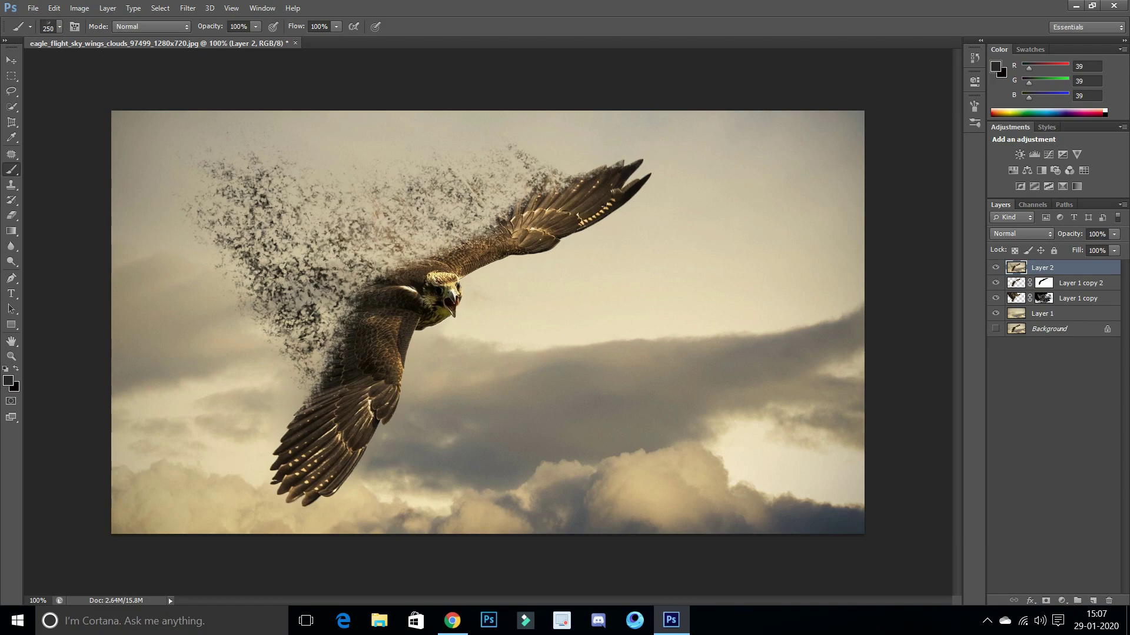
{"action": "key", "text": "ctrl+bracketleft"}
{"action": "key", "text": "ctrl+bracketright"}
- Add a Color Lookup adjustment, trying Bleach Bypass and 3Strip before settling on EdgyAmber.3DL
{"action": "left_click", "coordinate": [1083, 170]}
{"action": "left_click", "coordinate": [902, 110]}
{"action": "left_click", "coordinate": [894, 177]}
{"action": "left_click", "coordinate": [902, 110]}
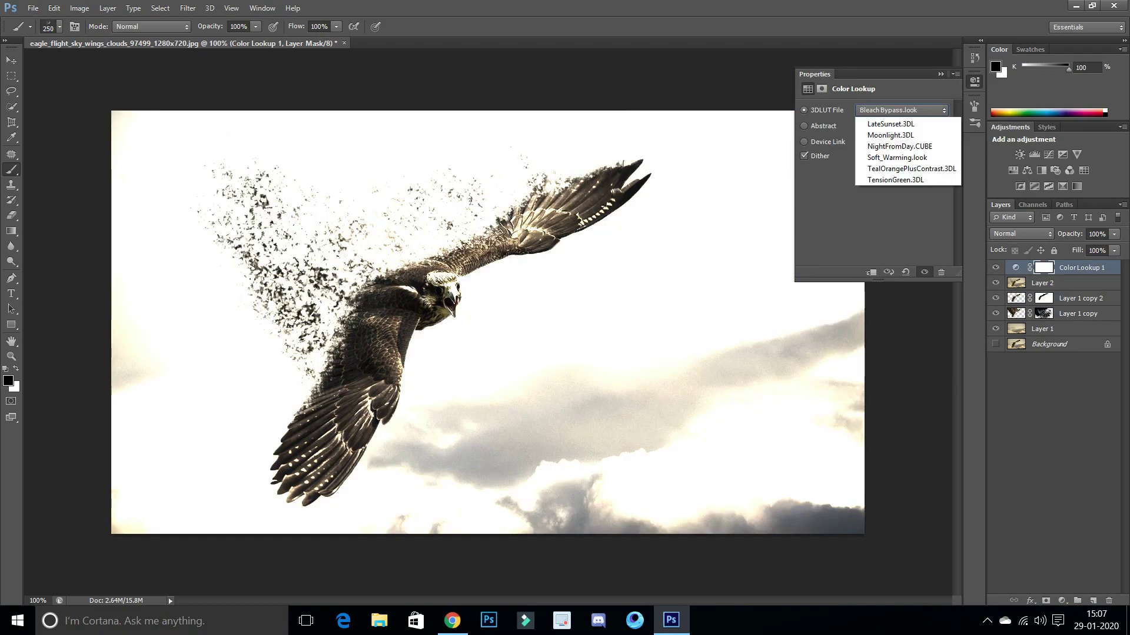
{"action": "left_click", "coordinate": [894, 156]}
{"action": "left_click", "coordinate": [902, 110]}
{"action": "left_click", "coordinate": [894, 235]}
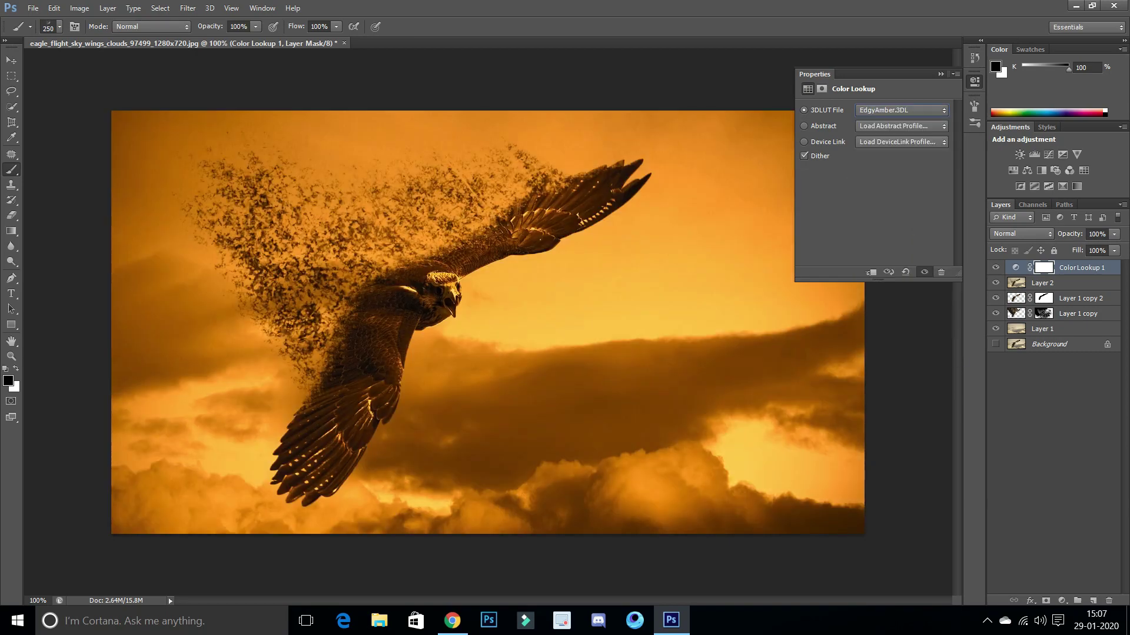
{"action": "left_click", "coordinate": [902, 110]}
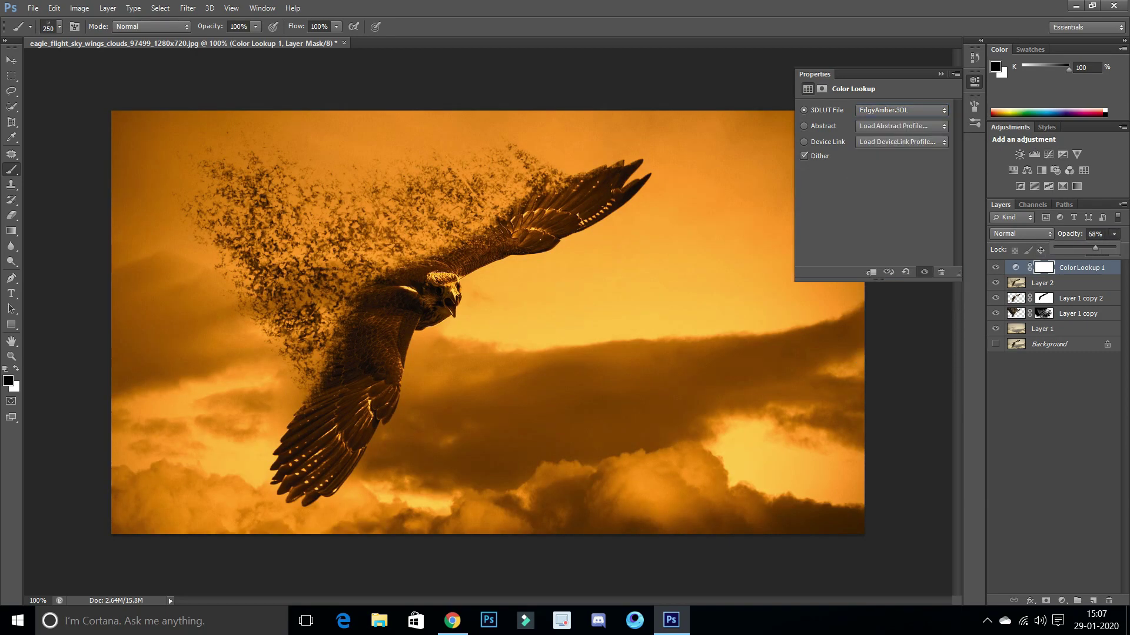
- Lower the EdgyAmber lookup to 19% opacity and select it together with Layer 2
{"action": "left_click_drag", "start_coordinate": [1095, 248], "coordinate": [1066, 248]}
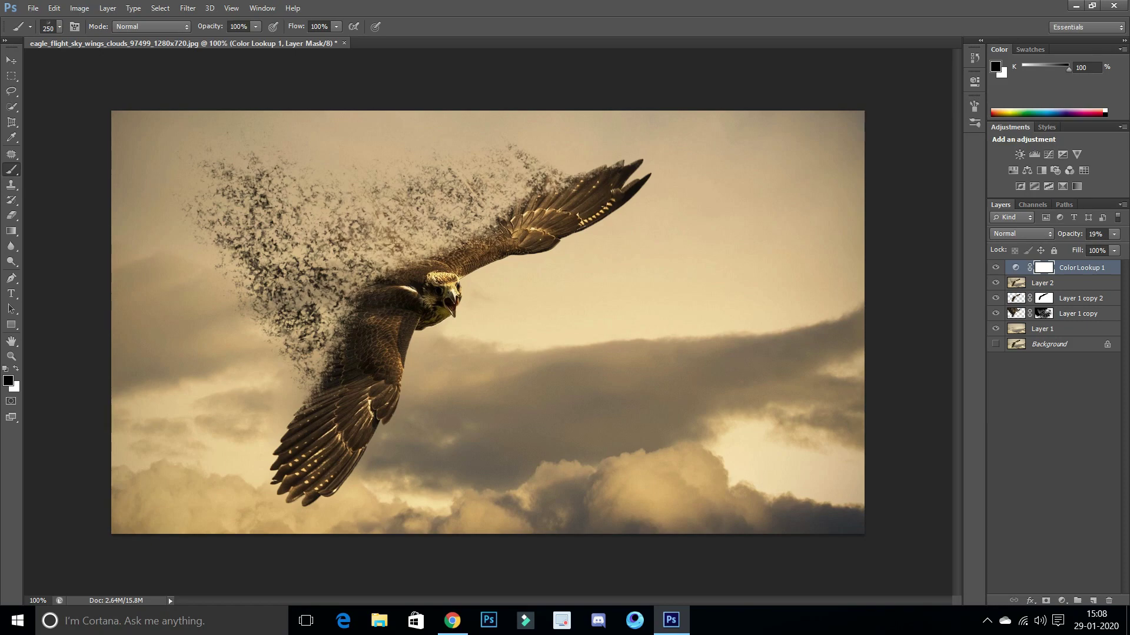
{"action": "right_click", "coordinate": [1076, 267]}
{"action": "key", "text": "Escape"}
{"action": "left_click", "coordinate": [1053, 283], "text": "shift"}
- Clip Color Lookup 1 onto Layer 2 and merge the two layers
{"action": "right_click", "coordinate": [1095, 283]}
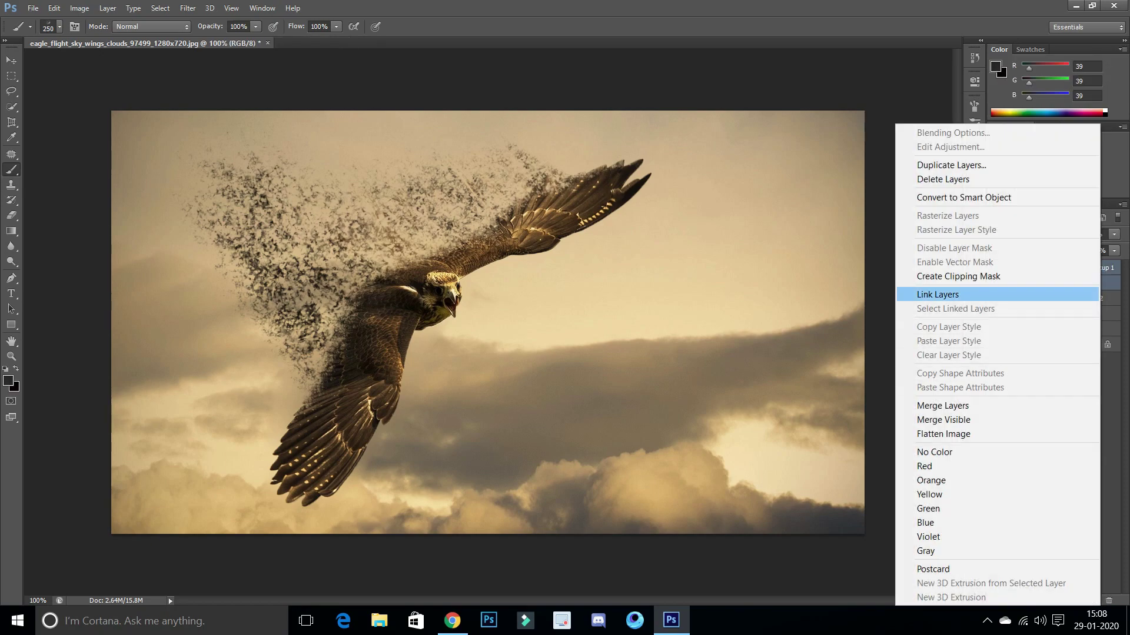
{"action": "left_click", "coordinate": [958, 276]}
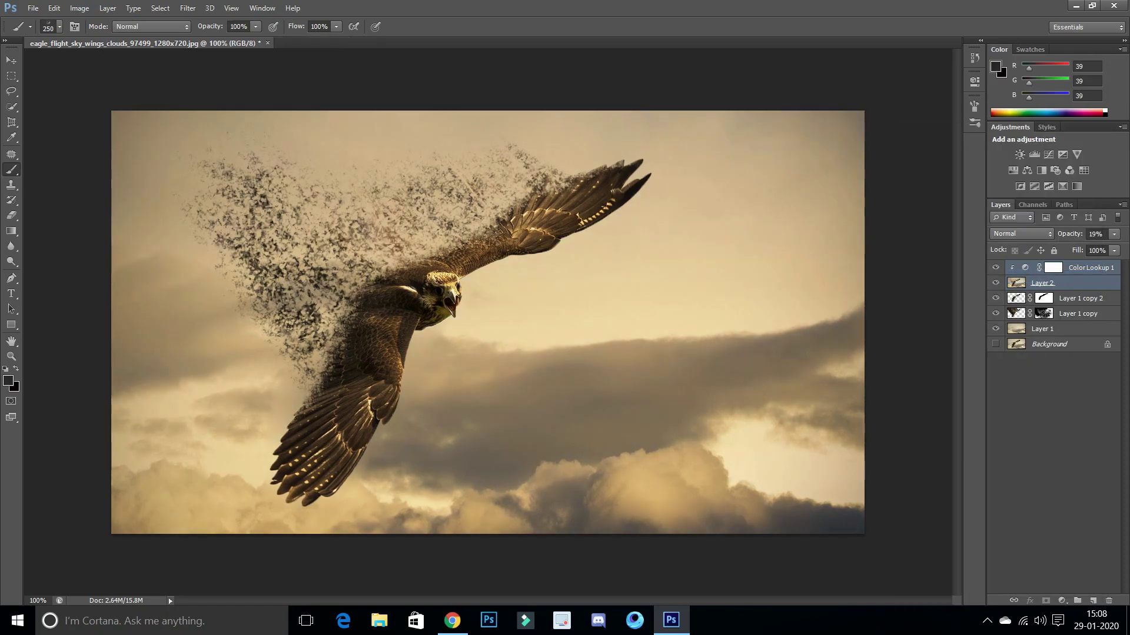
{"action": "right_click", "coordinate": [1082, 283]}
{"action": "left_click", "coordinate": [923, 469]}
- Toggle layer visibility to compare the original image with the final graded eagle
{"action": "left_click", "coordinate": [995, 267]}
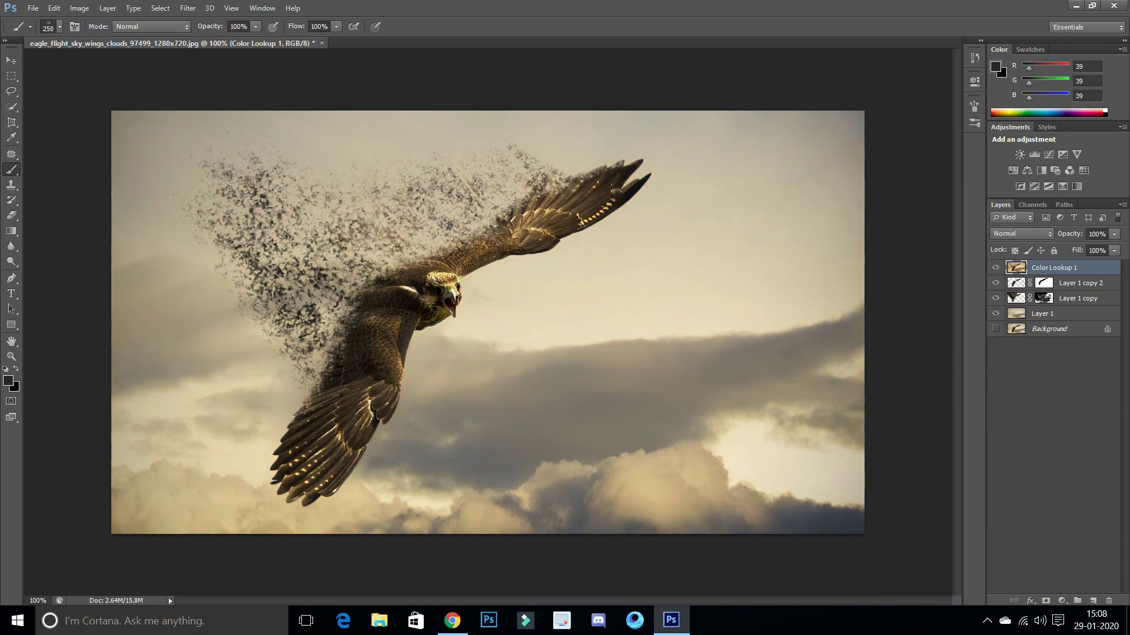
{"action": "left_click_drag", "start_coordinate": [995, 283], "coordinate": [995, 299]}
{"action": "left_click_drag", "start_coordinate": [995, 283], "coordinate": [995, 299]}
{"action": "left_click", "coordinate": [995, 268]}
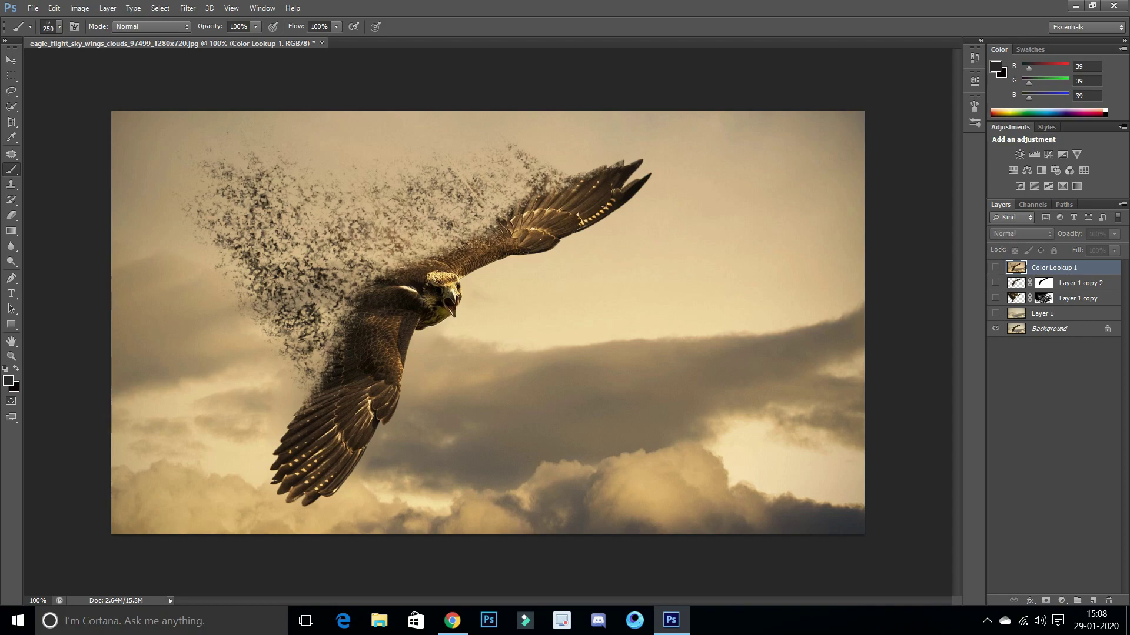
{"action": "left_click", "coordinate": [995, 267]}
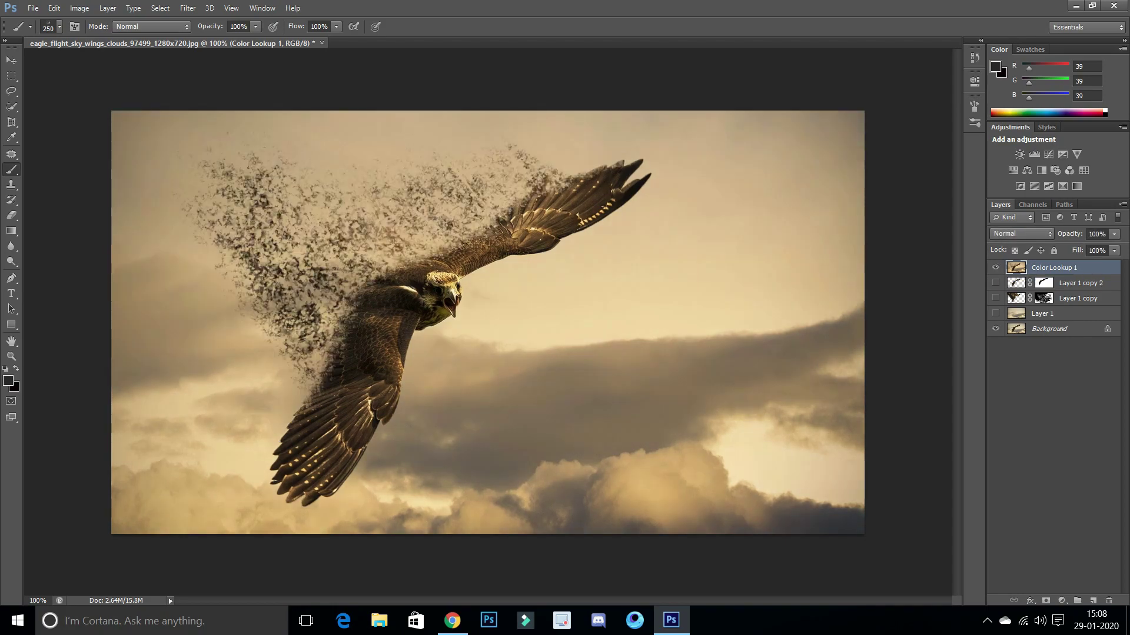